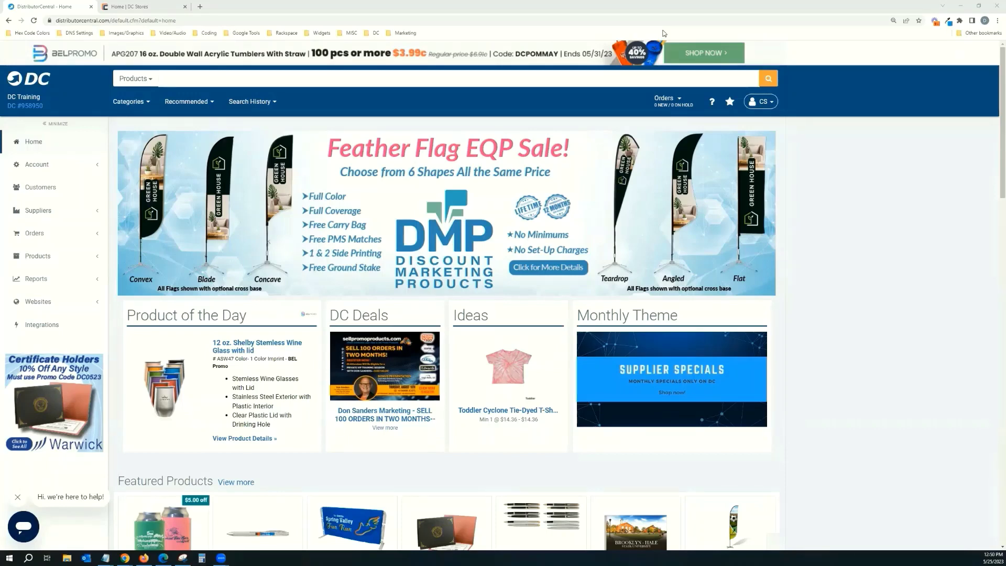
Scroll through the DC Stores product grid, then return to the DistributorCentral home page.
{"action": "key", "text": "ctrl+Tab"}
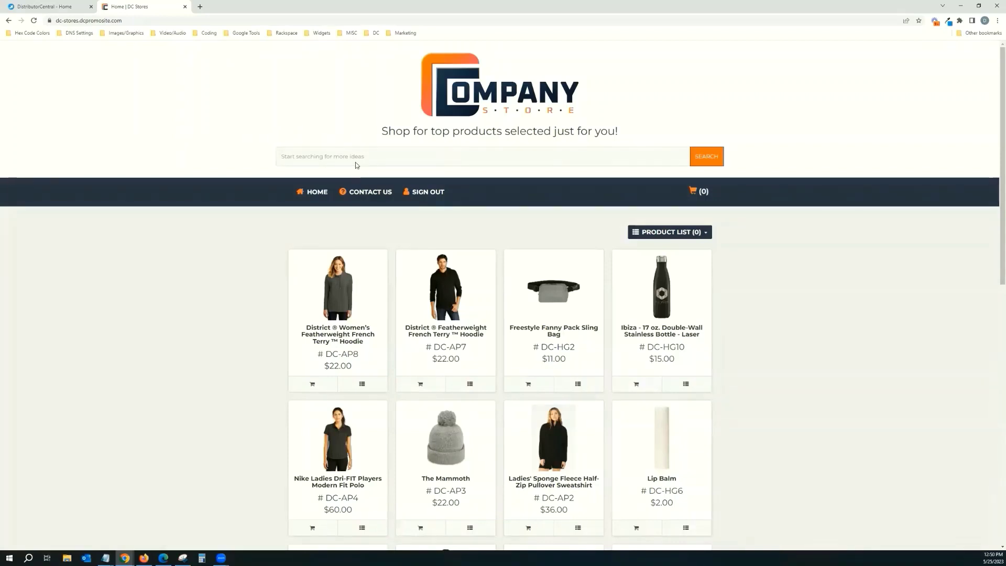
{"action": "scroll", "coordinate": [355, 176], "scroll_direction": "down", "scroll_amount": 2}
{"action": "scroll", "coordinate": [356, 175], "scroll_direction": "down", "scroll_amount": 2}
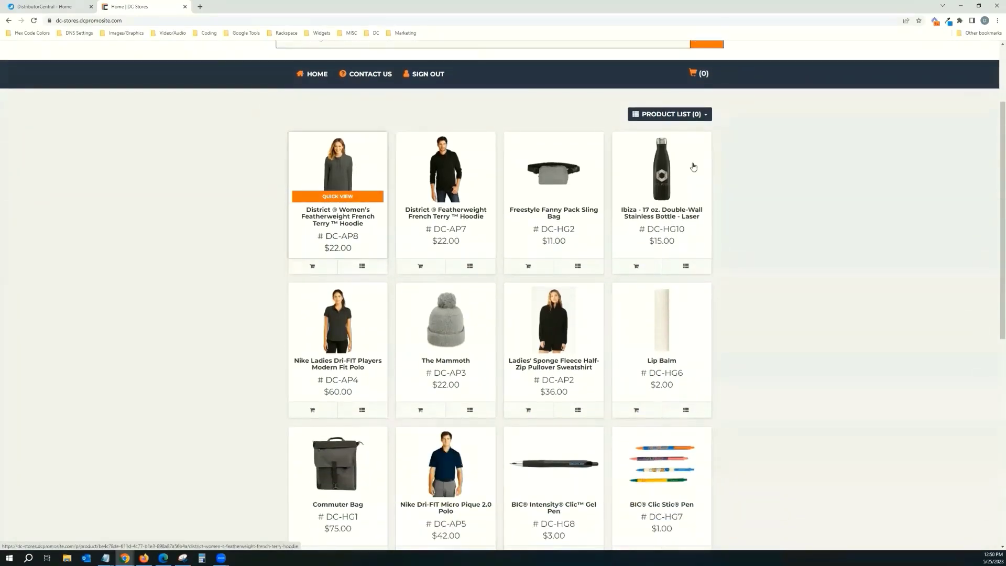
{"action": "scroll", "coordinate": [765, 292], "scroll_direction": "down", "scroll_amount": 4}
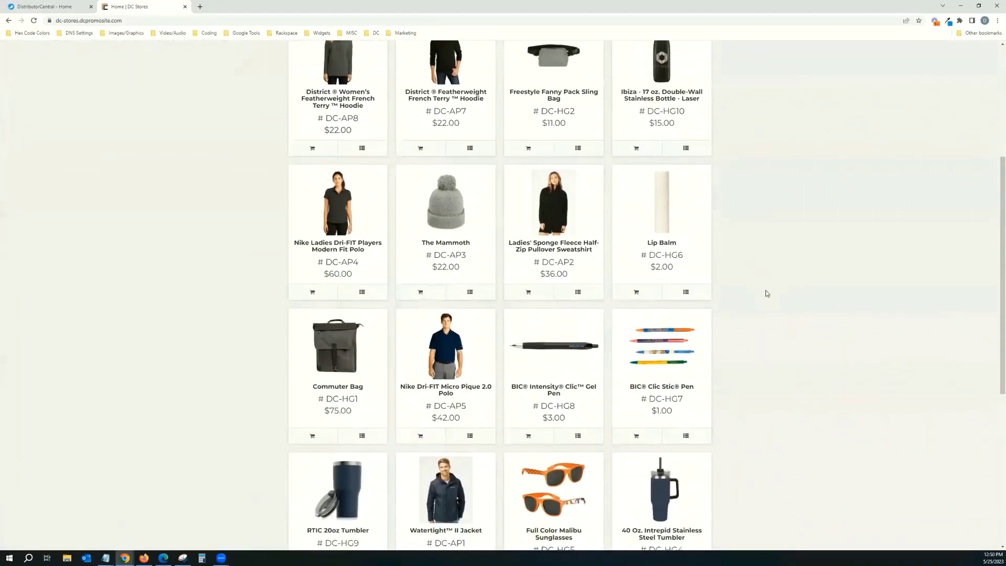
{"action": "scroll", "coordinate": [765, 293], "scroll_direction": "up", "scroll_amount": 7}
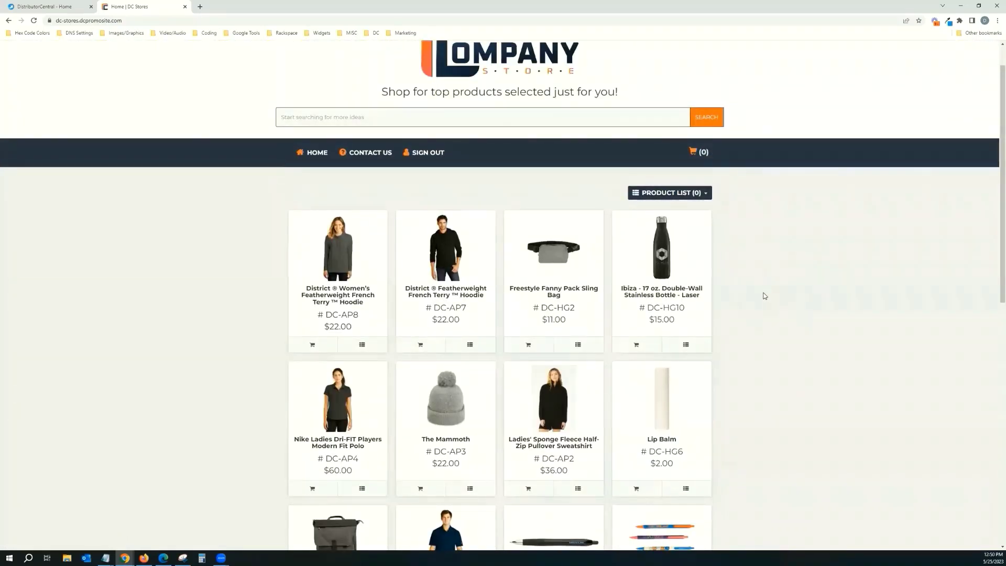
{"action": "scroll", "coordinate": [764, 296], "scroll_direction": "down", "scroll_amount": 3}
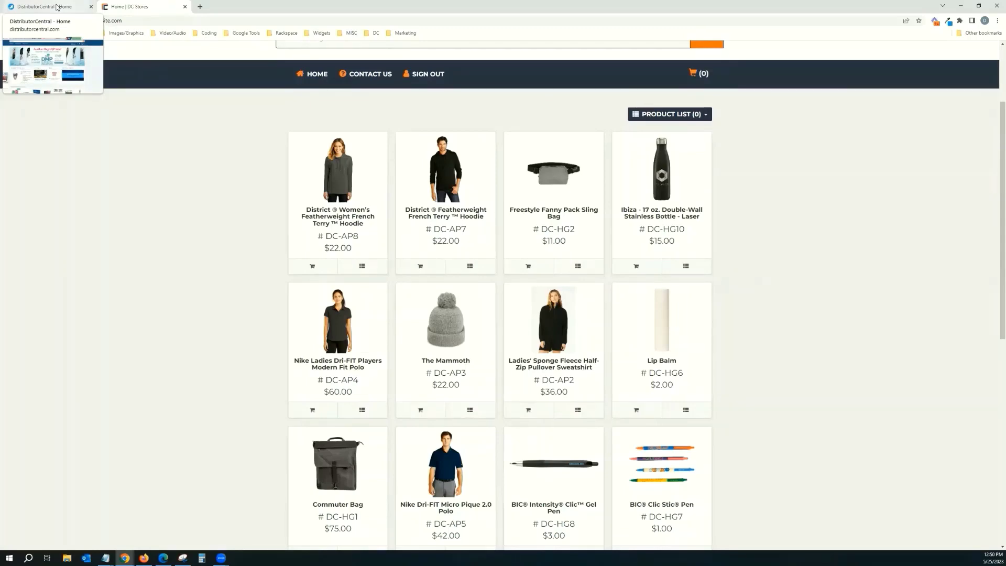
{"action": "left_click", "coordinate": [56, 7]}
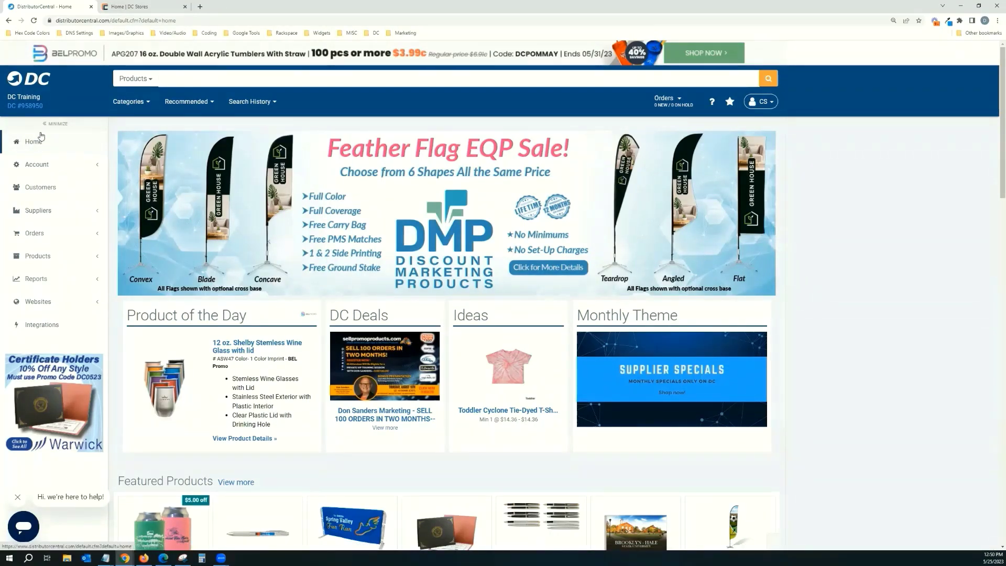
Log in as the DC Training Fulfillment child account.
{"action": "left_click", "coordinate": [57, 167]}
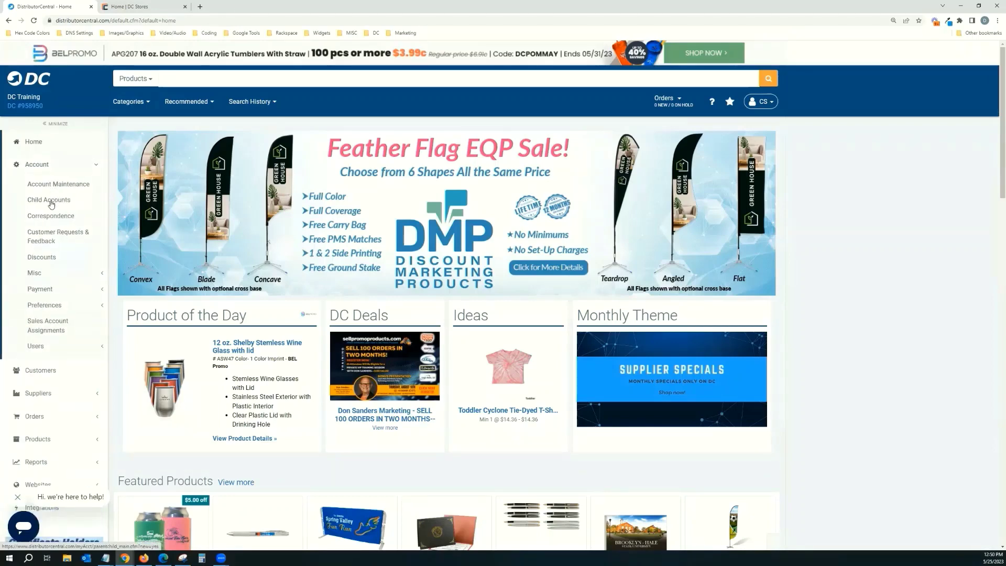
{"action": "left_click", "coordinate": [50, 201]}
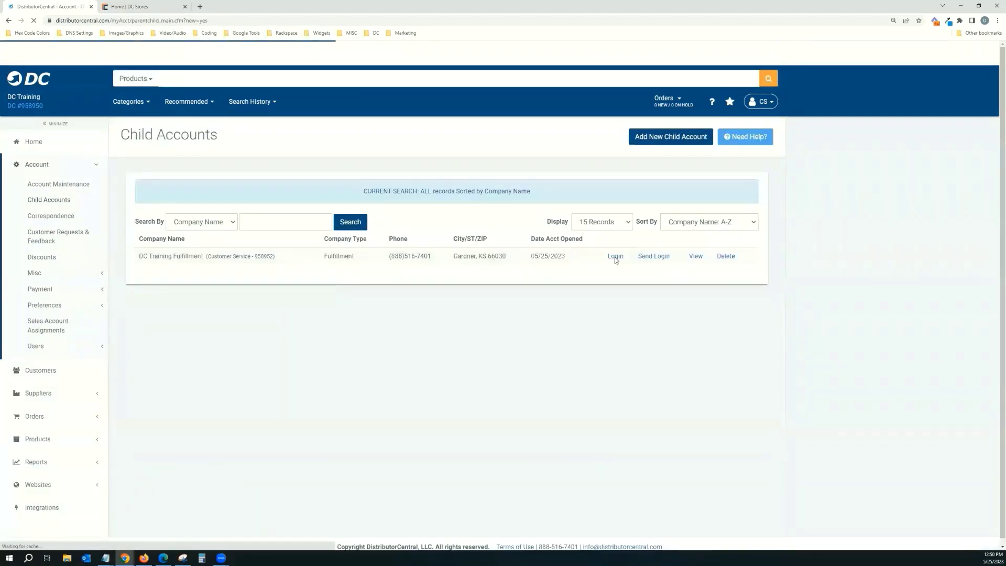
{"action": "left_click", "coordinate": [616, 257]}
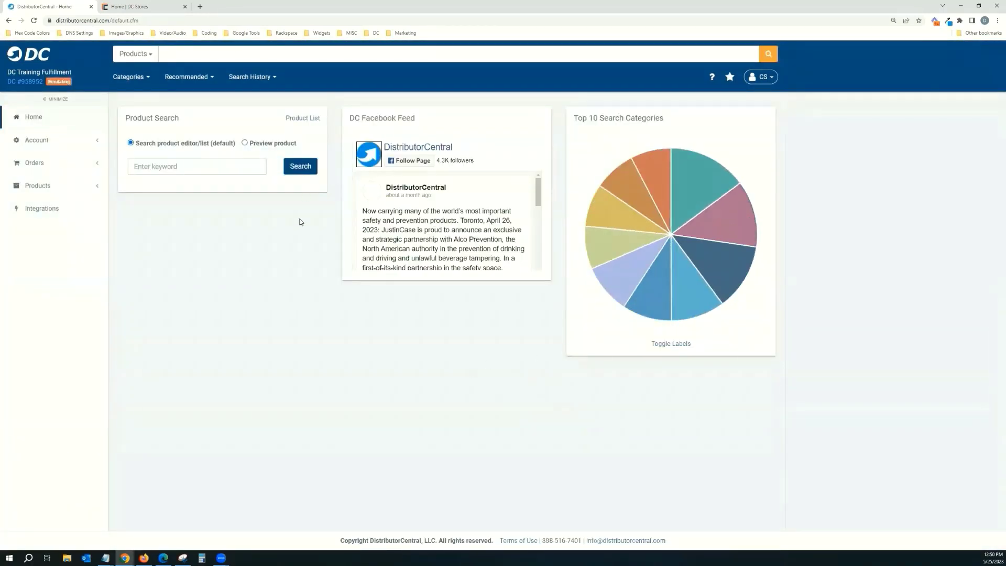
View the DC Store list in Product List Manager, then switch back to the DC Training account.
{"action": "left_click", "coordinate": [304, 119]}
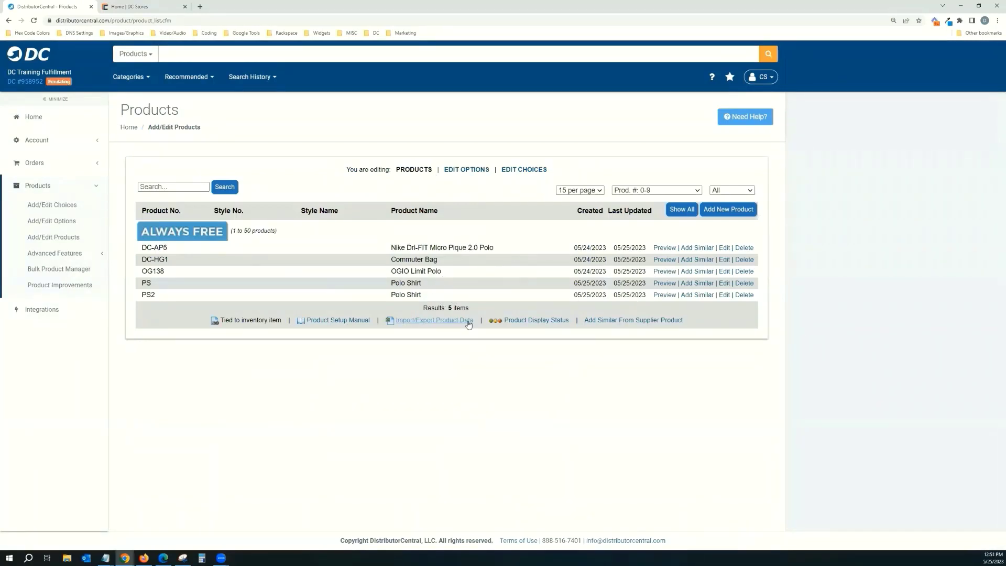
{"action": "left_click", "coordinate": [65, 255]}
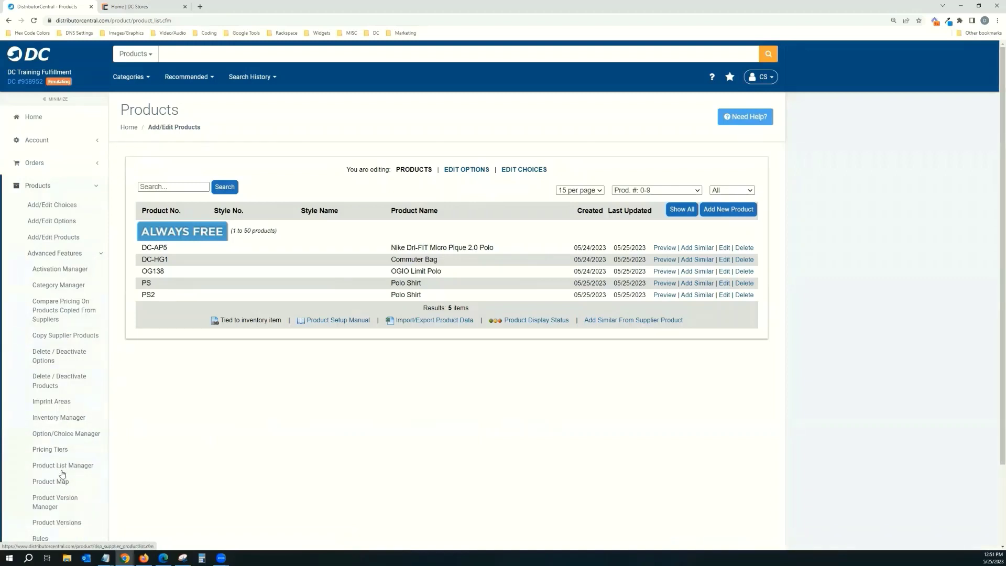
{"action": "left_click", "coordinate": [62, 465]}
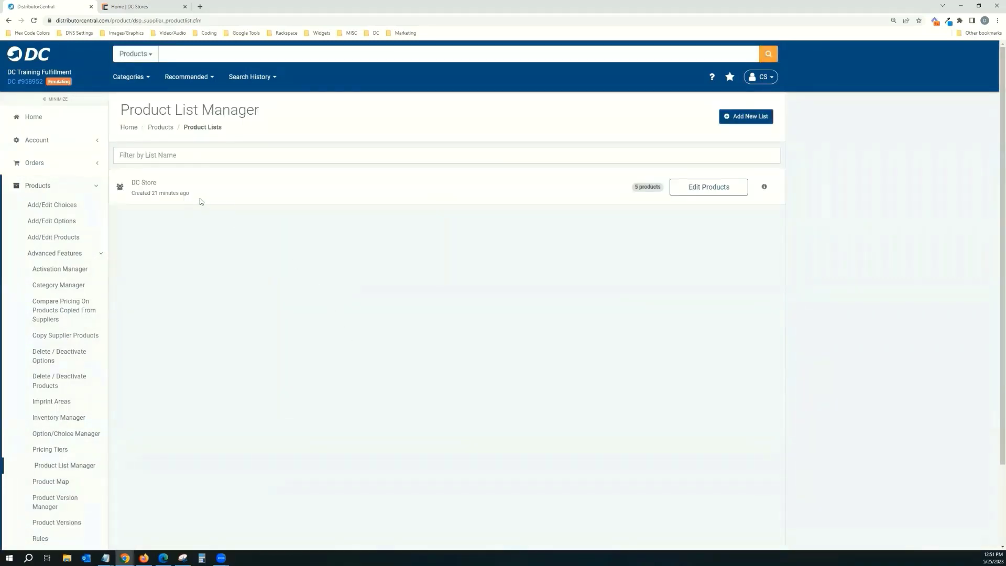
{"action": "left_click", "coordinate": [708, 197]}
{"action": "left_click", "coordinate": [763, 77]}
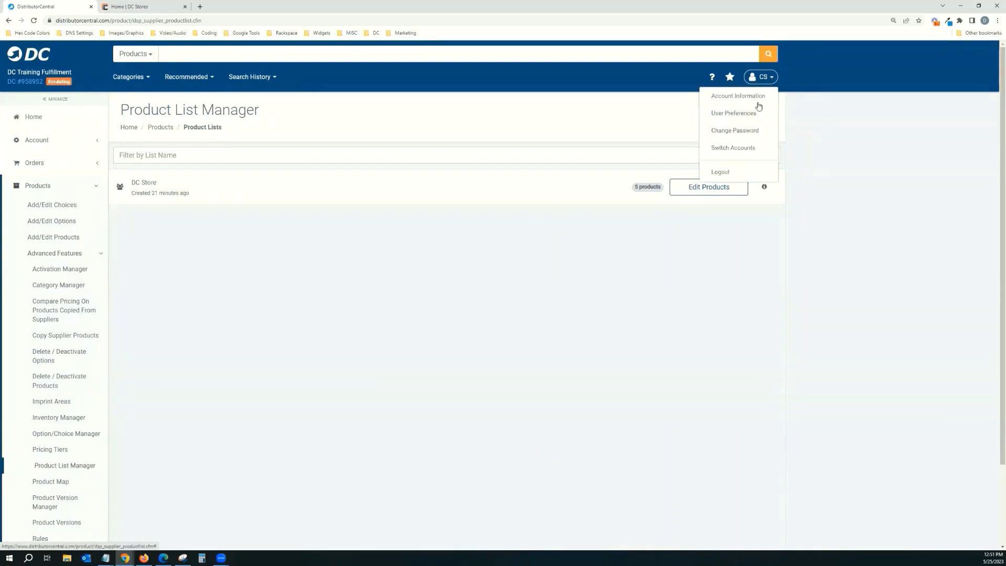
{"action": "left_click", "coordinate": [748, 148]}
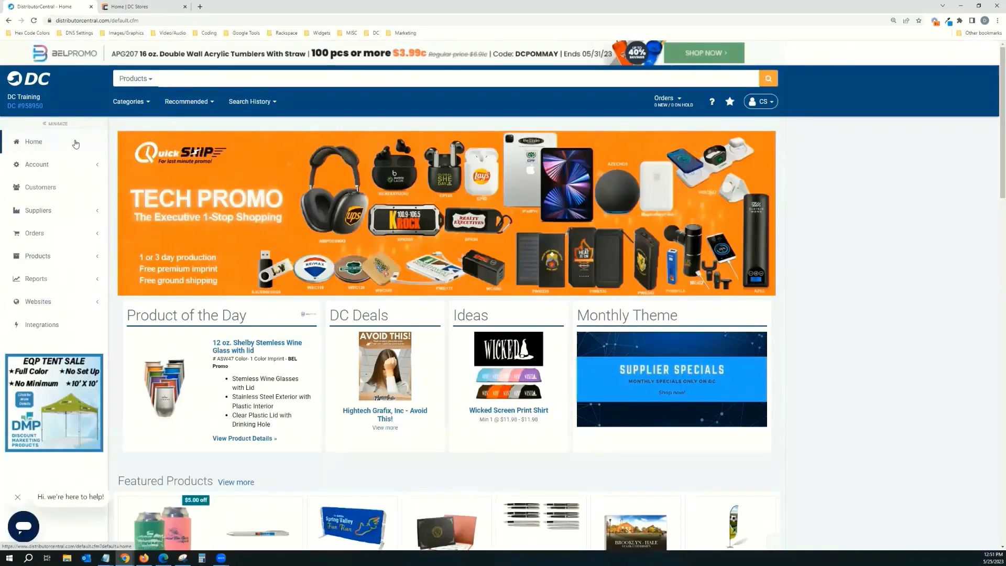
Start a new website from Hosting Manager and scroll down to the Company Store Template.
{"action": "left_click", "coordinate": [52, 300]}
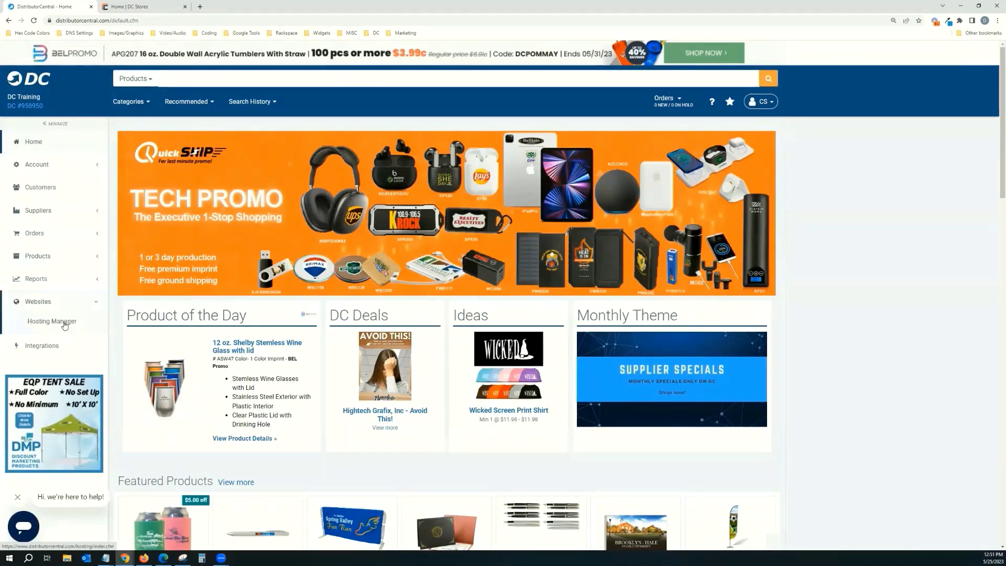
{"action": "left_click", "coordinate": [63, 323]}
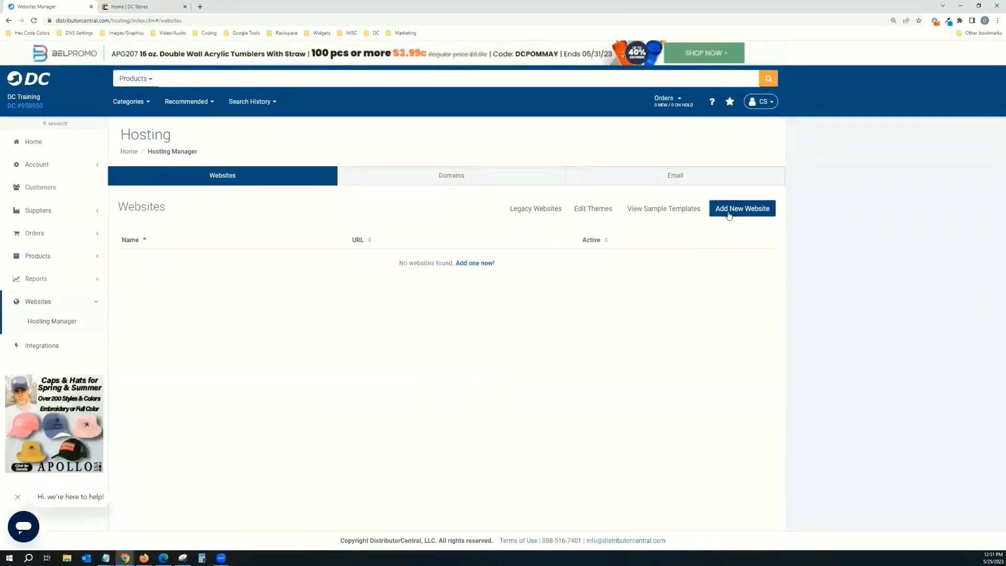
{"action": "left_click", "coordinate": [728, 214]}
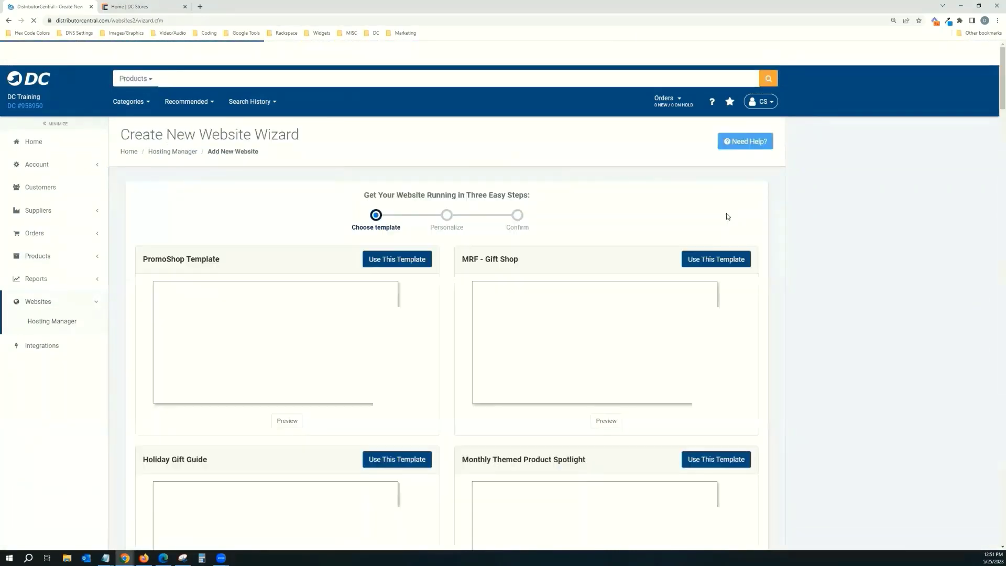
{"action": "scroll", "coordinate": [403, 300], "scroll_direction": "down", "scroll_amount": 3}
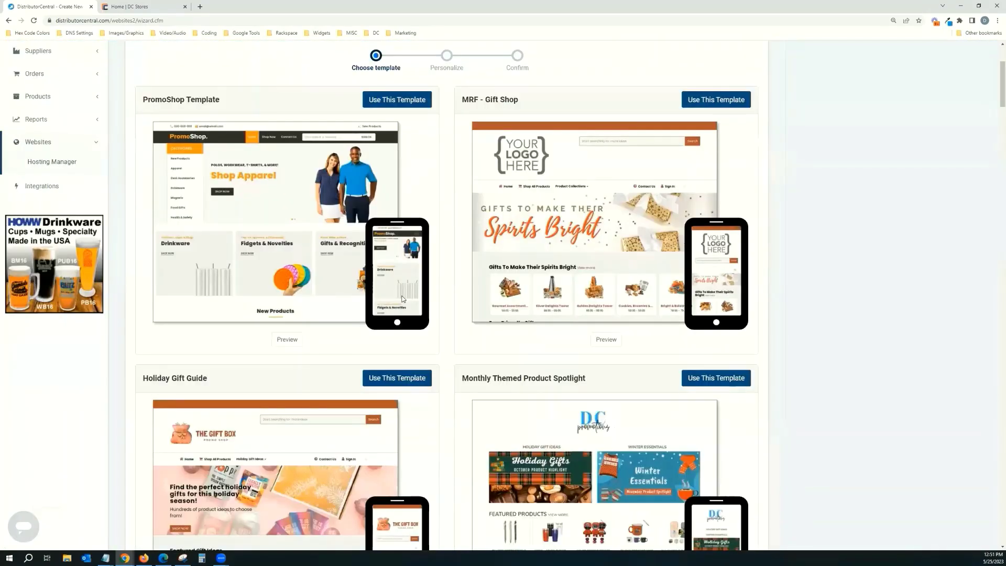
{"action": "scroll", "coordinate": [402, 299], "scroll_direction": "down", "scroll_amount": 3}
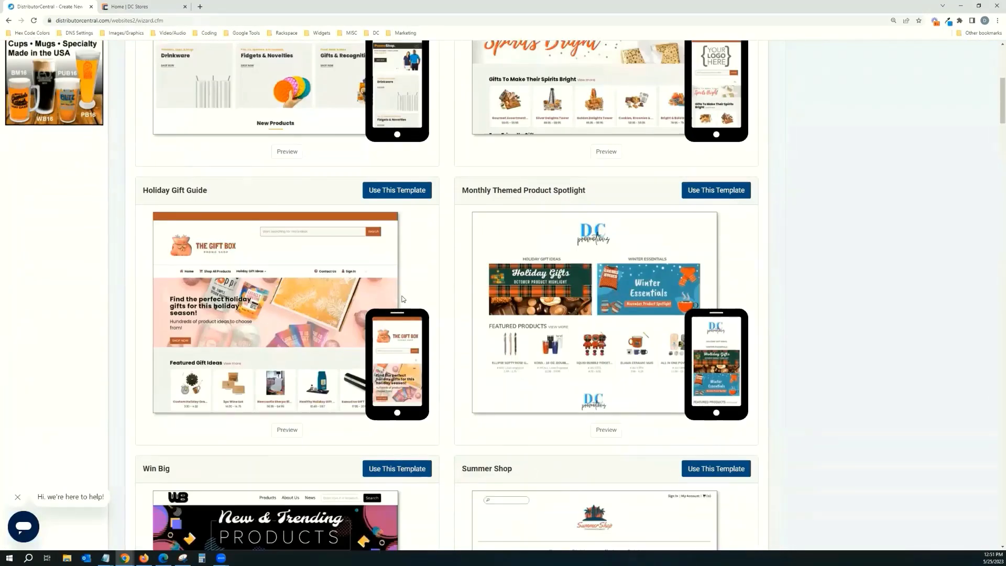
{"action": "scroll", "coordinate": [402, 299], "scroll_direction": "down", "scroll_amount": 6}
{"action": "scroll", "coordinate": [398, 298], "scroll_direction": "down", "scroll_amount": 12}
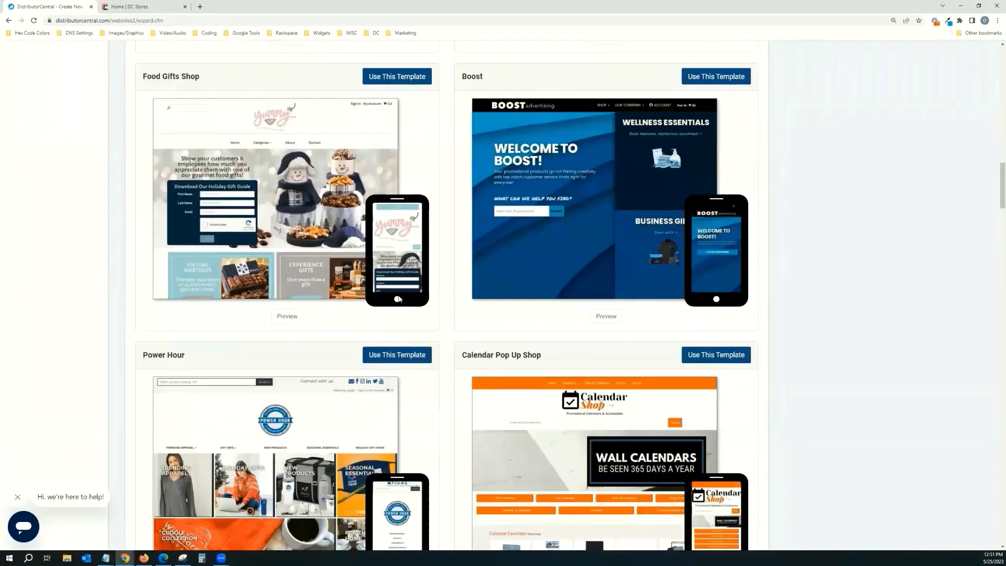
{"action": "scroll", "coordinate": [399, 299], "scroll_direction": "down", "scroll_amount": 10}
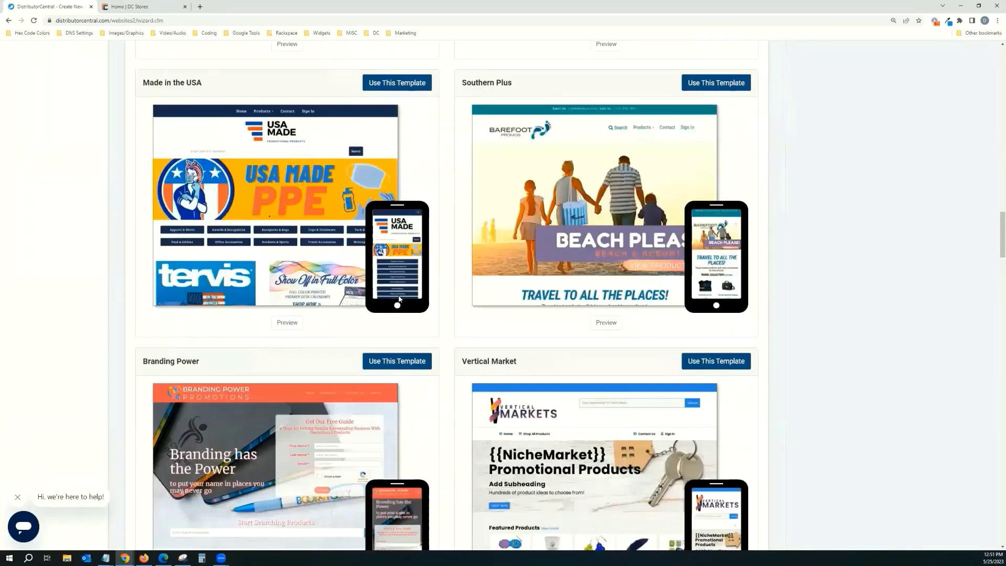
{"action": "scroll", "coordinate": [400, 299], "scroll_direction": "down", "scroll_amount": 10}
{"action": "scroll", "coordinate": [399, 299], "scroll_direction": "down", "scroll_amount": 5}
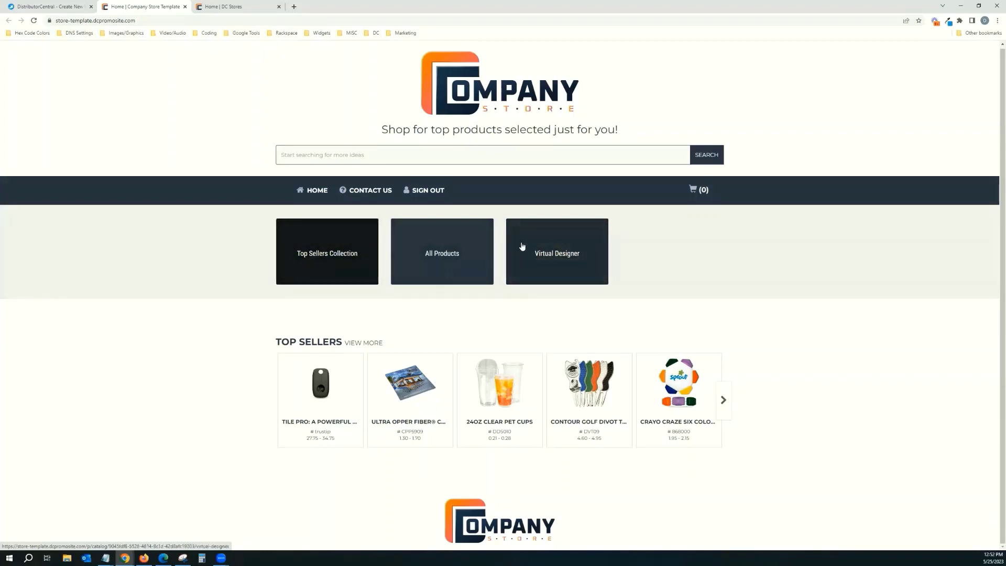
Look over Top Sellers like 24oz Clear Pet Cups in the Company Store Template preview.
{"action": "mouse_move", "coordinate": [321, 382]}
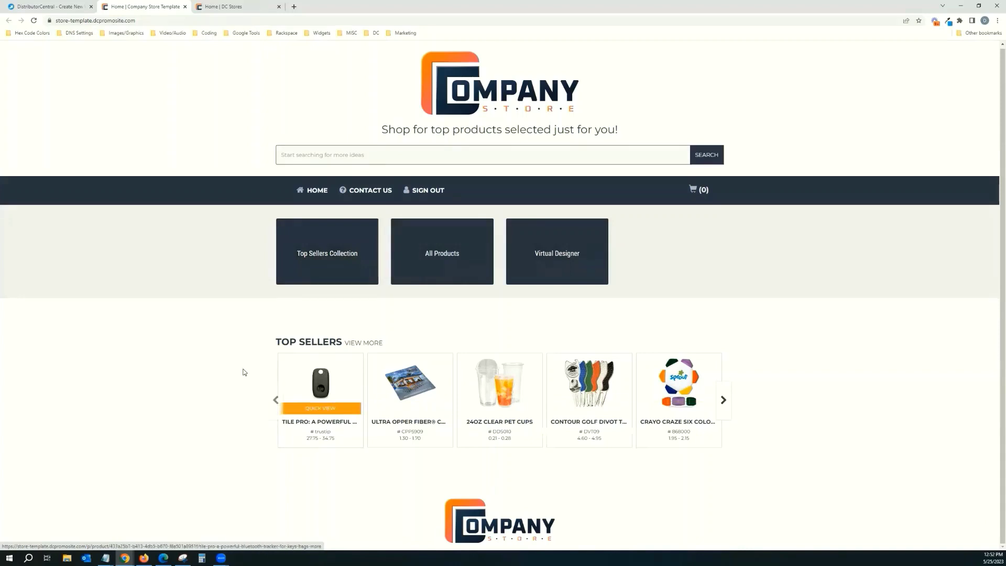
{"action": "mouse_move", "coordinate": [347, 401]}
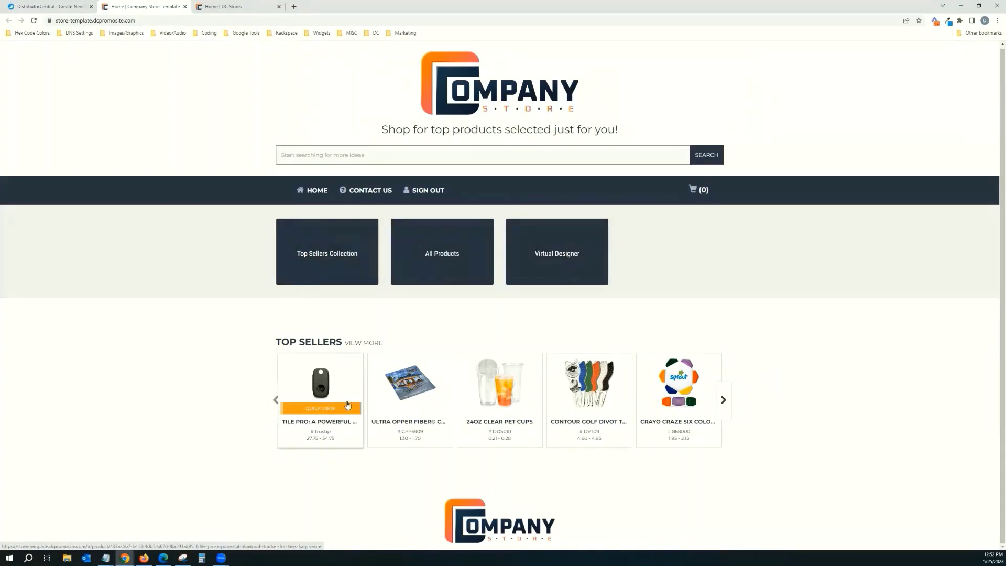
Choose the Company Store Template, name the site 'DC Store', and continue to the Confirm step.
{"action": "left_click", "coordinate": [78, 5]}
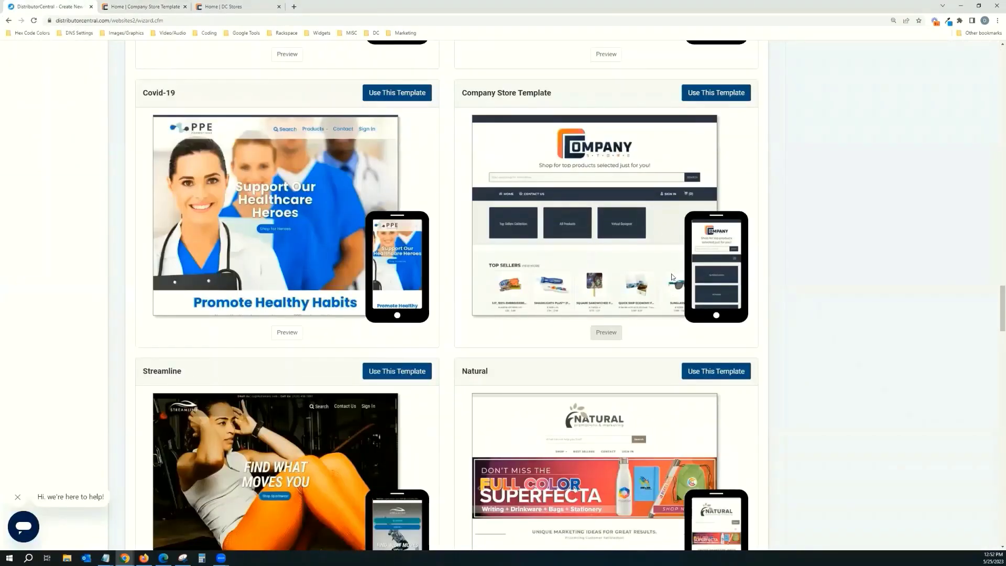
{"action": "scroll", "coordinate": [671, 273], "scroll_direction": "up", "scroll_amount": 1}
{"action": "left_click", "coordinate": [728, 168]}
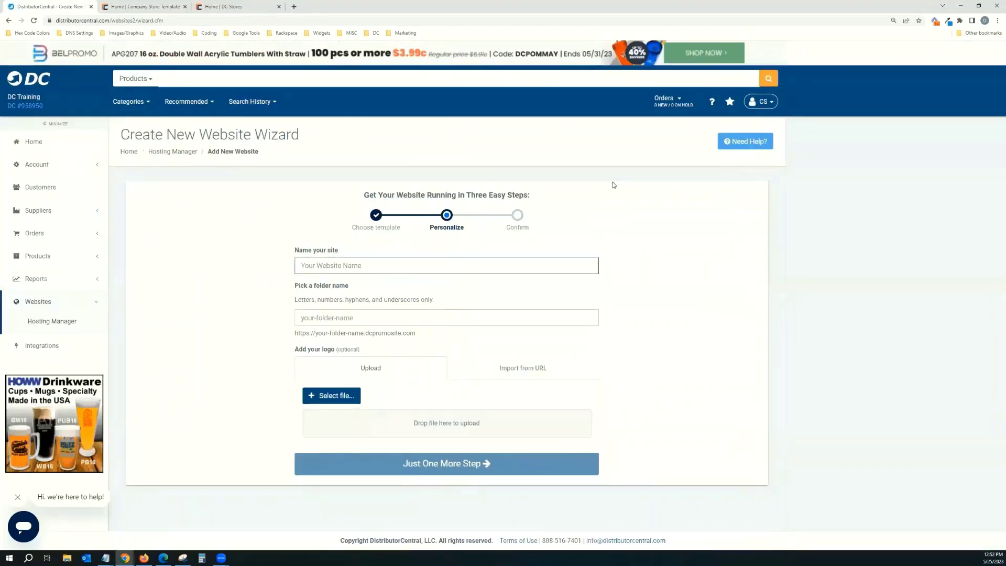
{"action": "type", "text": "DC C"}
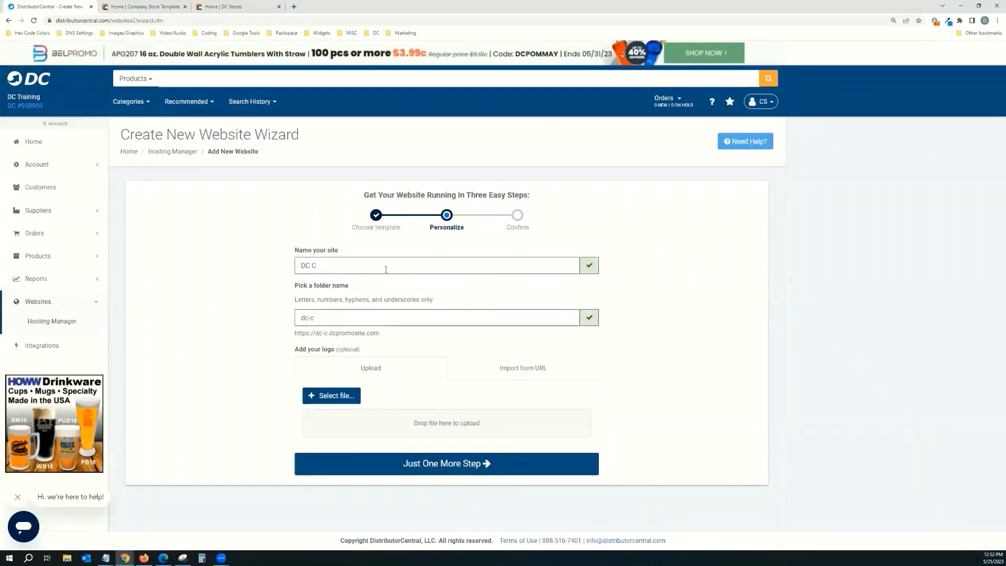
{"action": "key", "text": "BackSpace"}
{"action": "type", "text": "Store"}
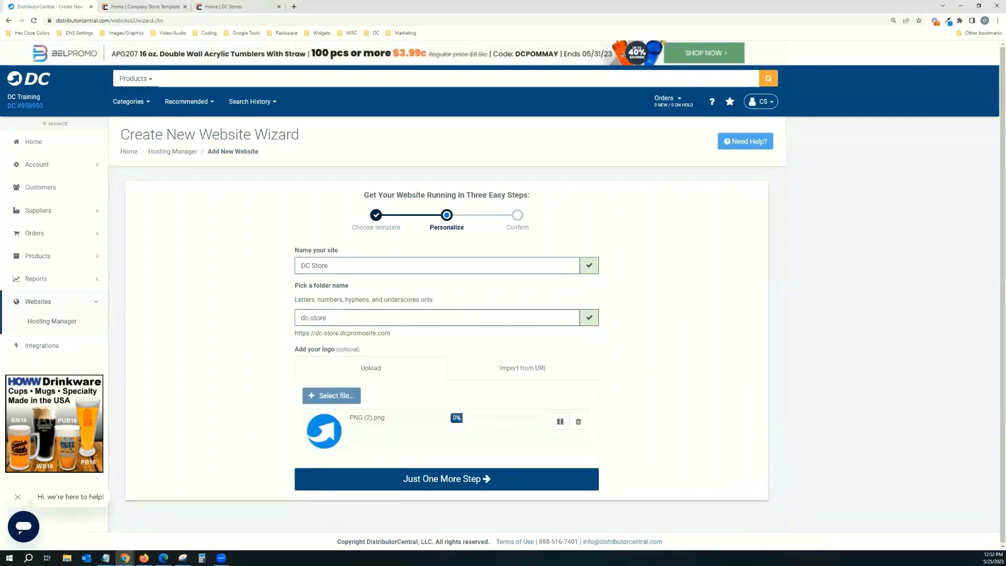
{"action": "left_click", "coordinate": [513, 483]}
{"action": "scroll", "coordinate": [515, 441], "scroll_direction": "down", "scroll_amount": 1}
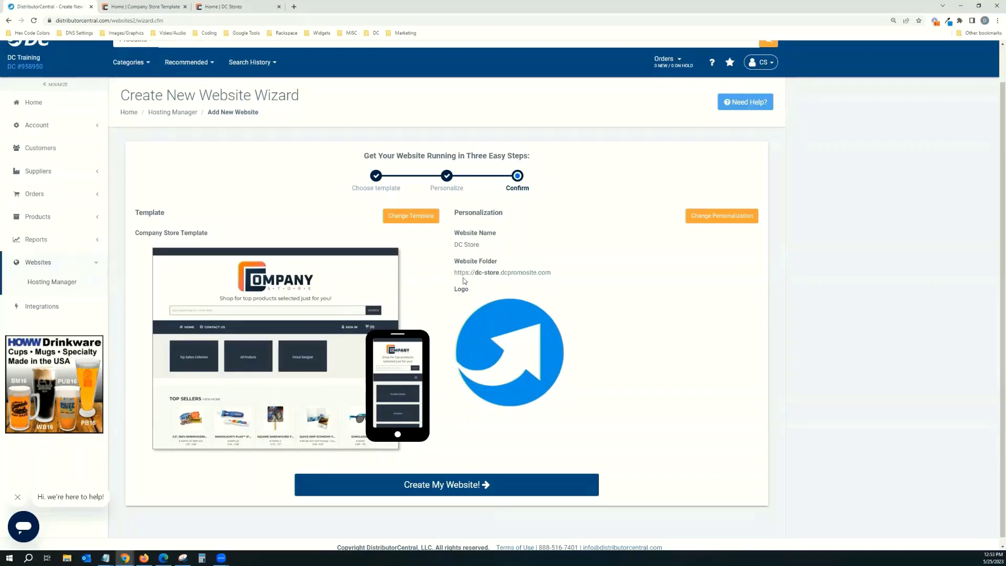
Create the DC Store website and open its Home page in the Websites 2.0 Editor.
{"action": "left_click", "coordinate": [470, 489]}
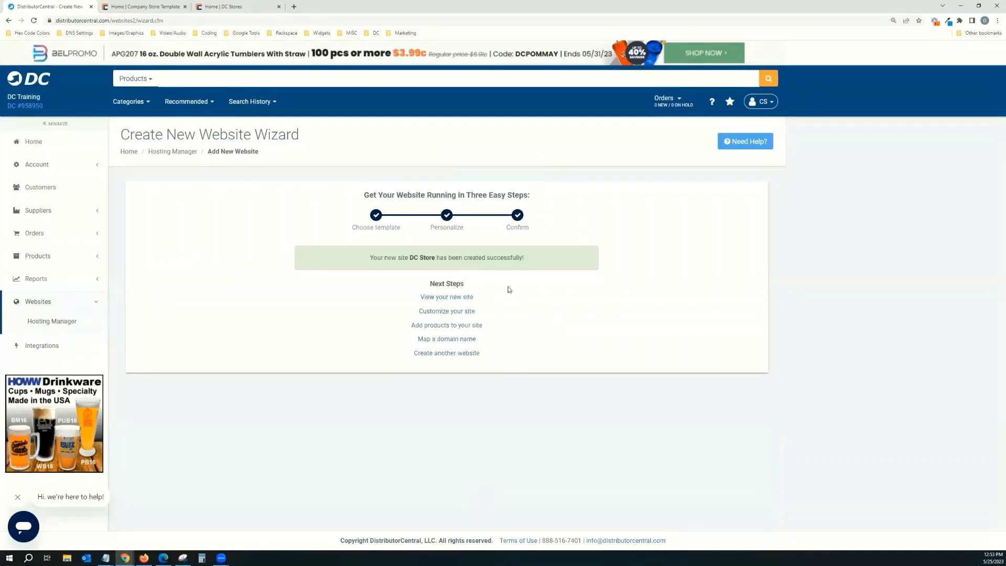
{"action": "left_click", "coordinate": [443, 312]}
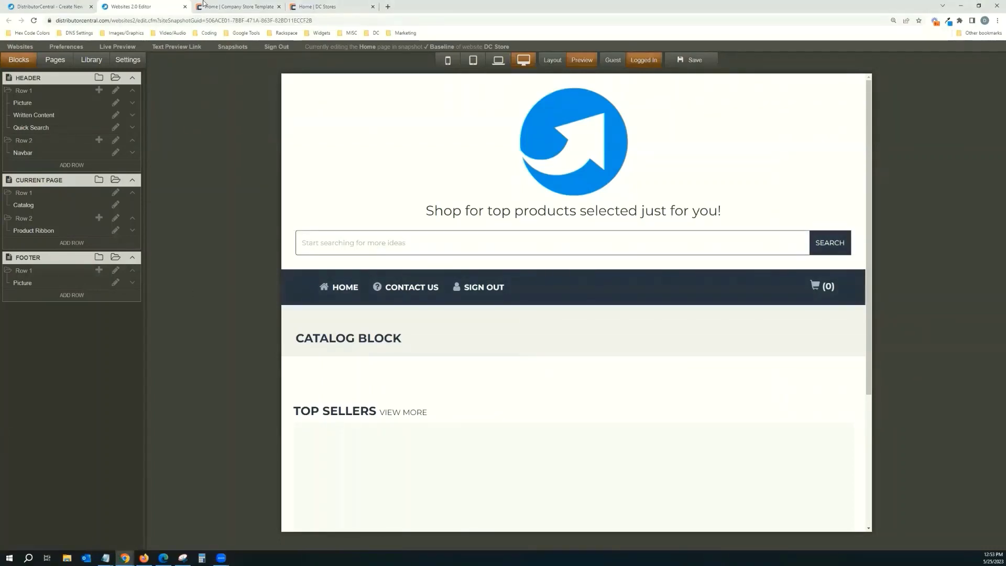
Close the Websites 2.0 Editor and Company Store Template preview tabs, leaving the wizard confirmation page.
{"action": "key", "text": "ctrl+shift+Tab"}
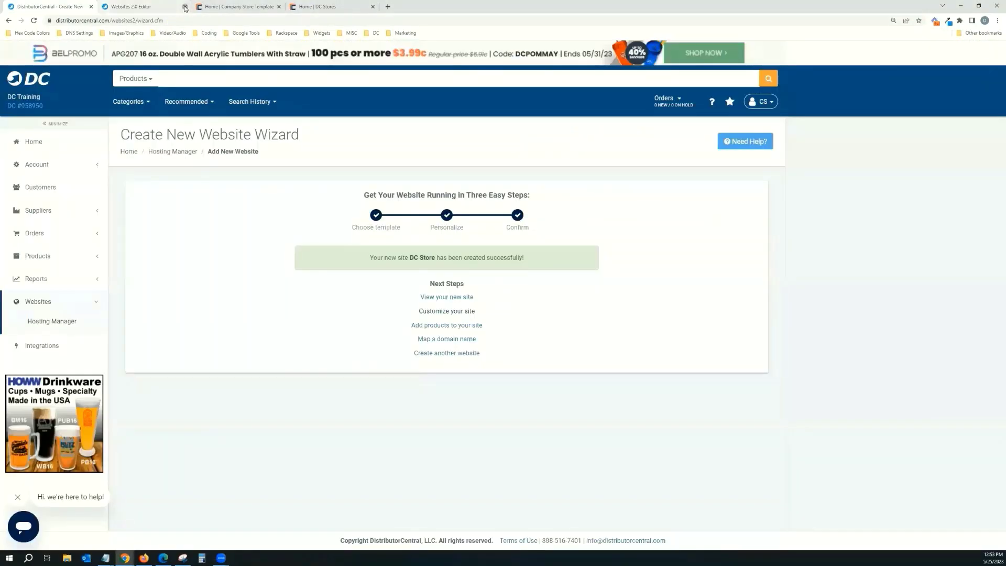
{"action": "left_click", "coordinate": [184, 7]}
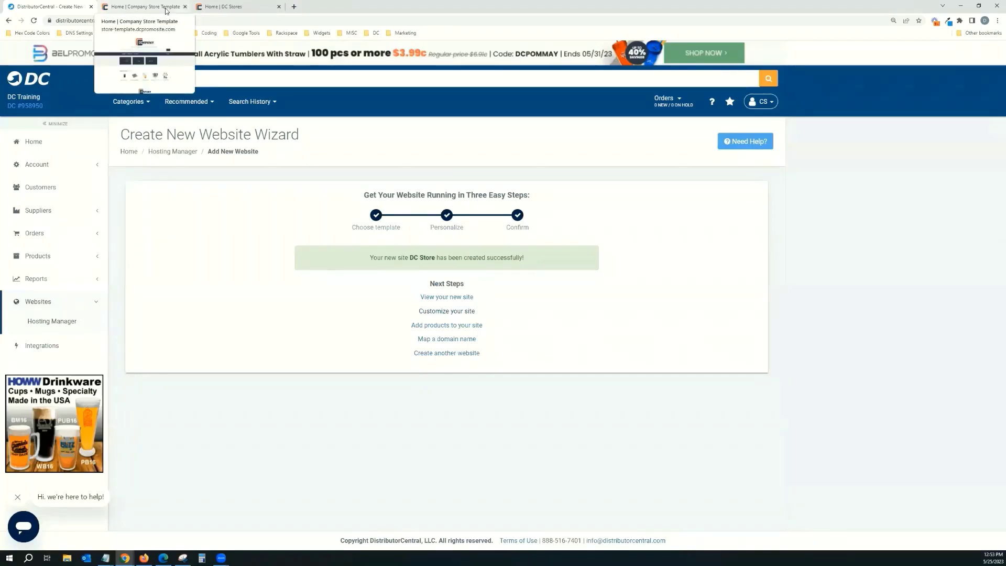
{"action": "left_click", "coordinate": [257, 5]}
{"action": "left_click", "coordinate": [176, 7]}
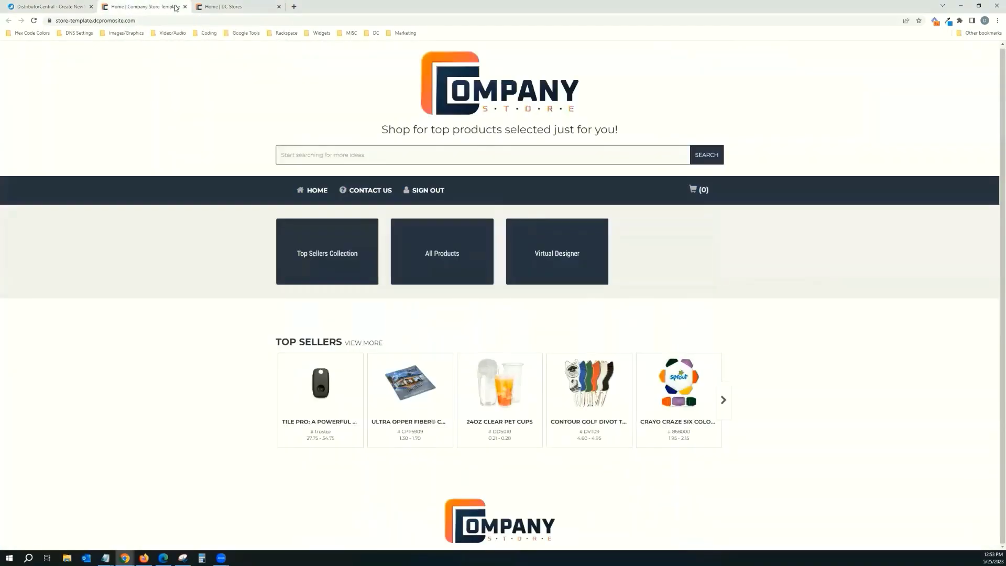
{"action": "left_click", "coordinate": [185, 7]}
{"action": "left_click", "coordinate": [74, 7]}
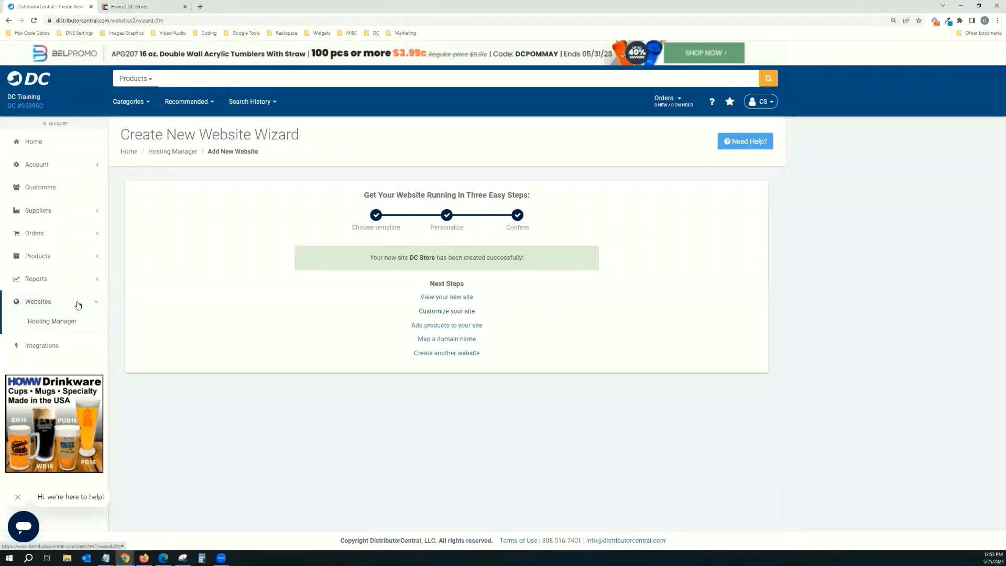
Open the DC Store website's product collections from Hosting Manager.
{"action": "left_click", "coordinate": [69, 327]}
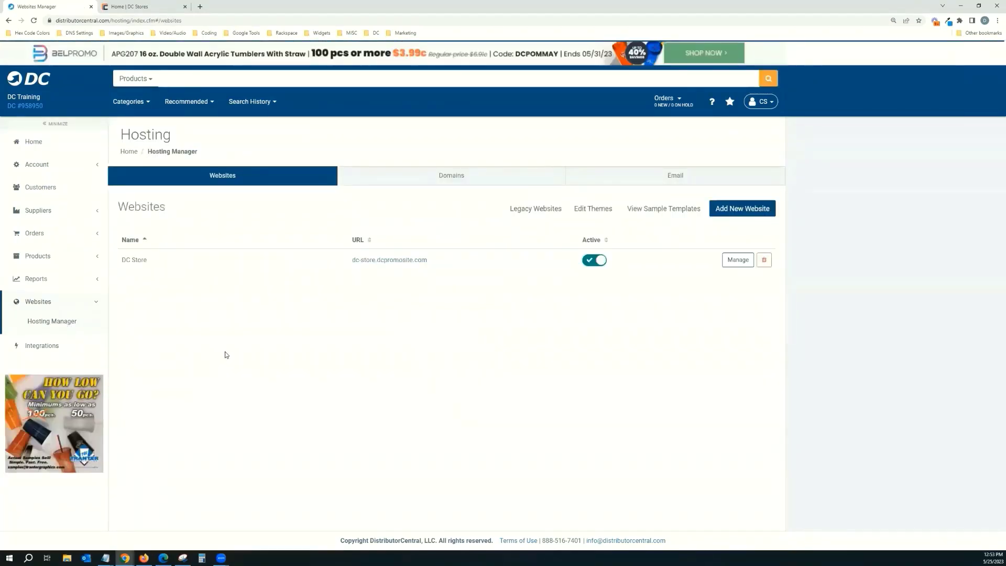
{"action": "left_click", "coordinate": [728, 269]}
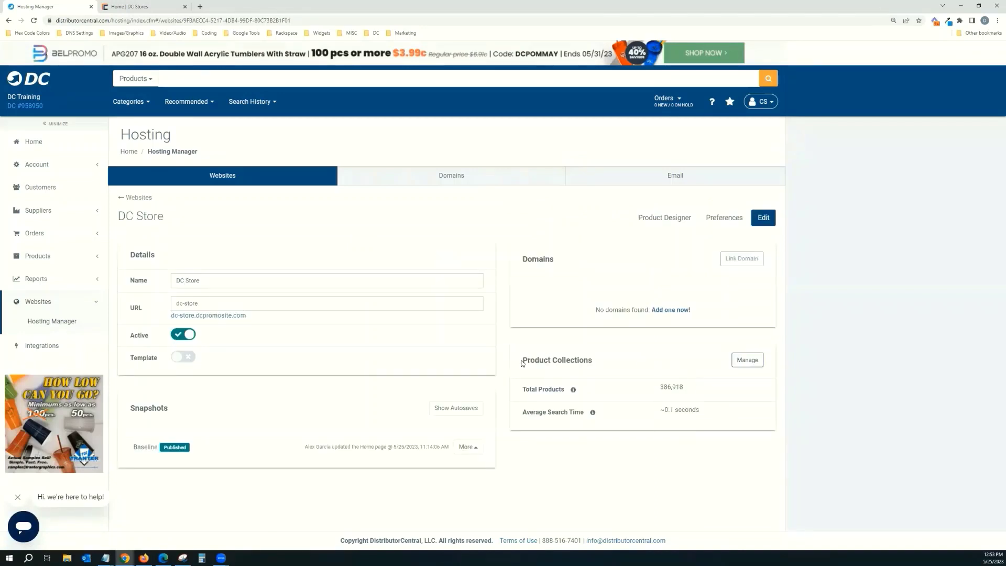
{"action": "left_click_drag", "start_coordinate": [523, 362], "coordinate": [610, 362]}
{"action": "left_click", "coordinate": [746, 360]}
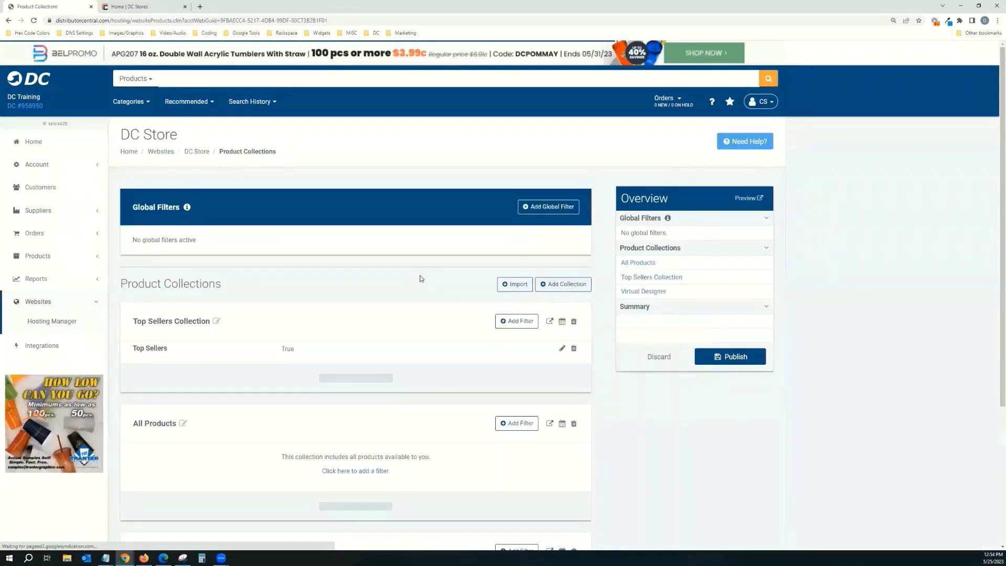
{"action": "scroll", "coordinate": [419, 278], "scroll_direction": "down", "scroll_amount": 2}
{"action": "scroll", "coordinate": [418, 278], "scroll_direction": "down", "scroll_amount": 3}
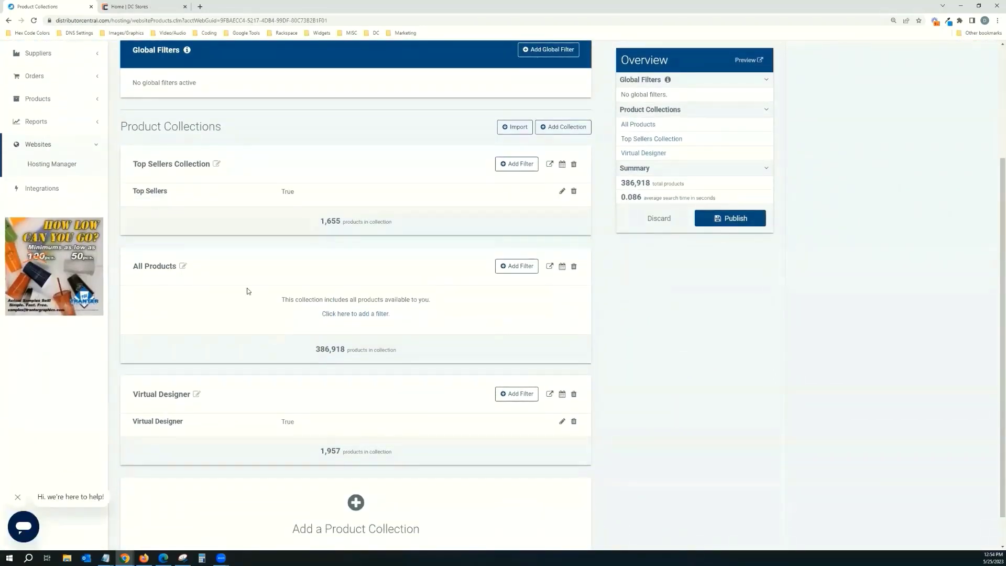
Add a Product List filter for DC Store to the All Products collection and save.
{"action": "left_click", "coordinate": [512, 267]}
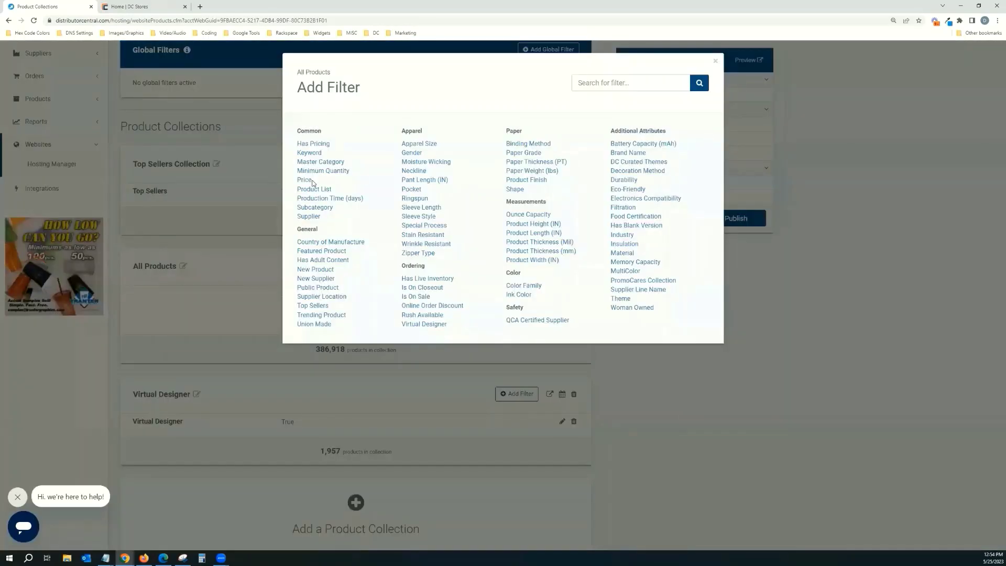
{"action": "left_click", "coordinate": [314, 189]}
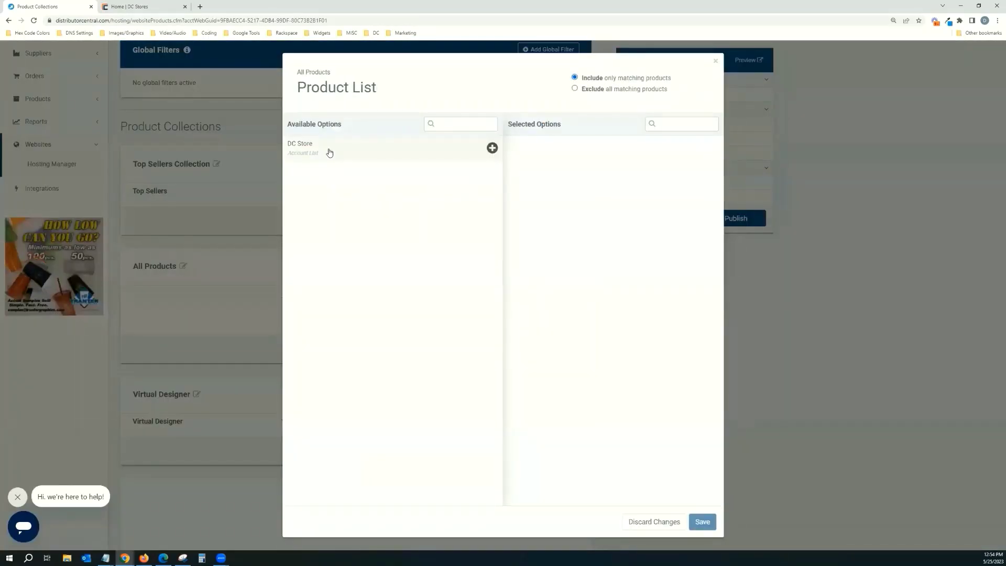
{"action": "left_click", "coordinate": [330, 152]}
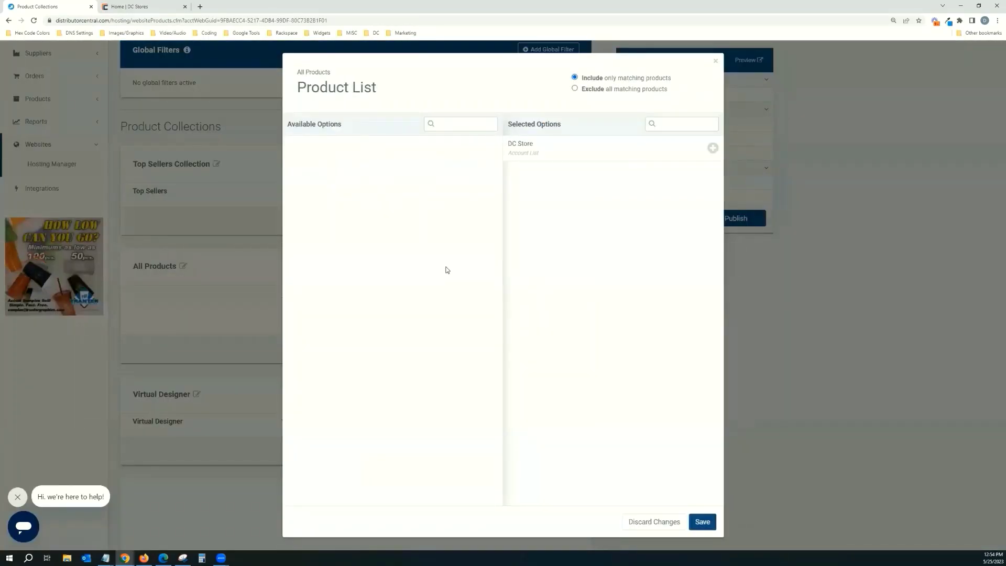
{"action": "left_click", "coordinate": [701, 521]}
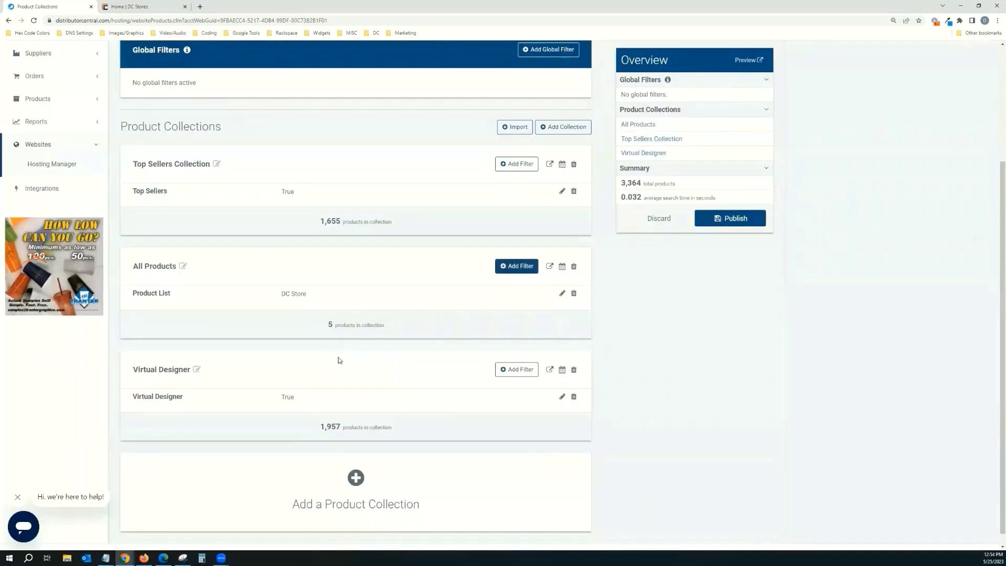
Delete the Top Sellers Collection and Virtual Designer collections, then publish and confirm the changes.
{"action": "left_click", "coordinate": [573, 165]}
{"action": "left_click", "coordinate": [573, 316]}
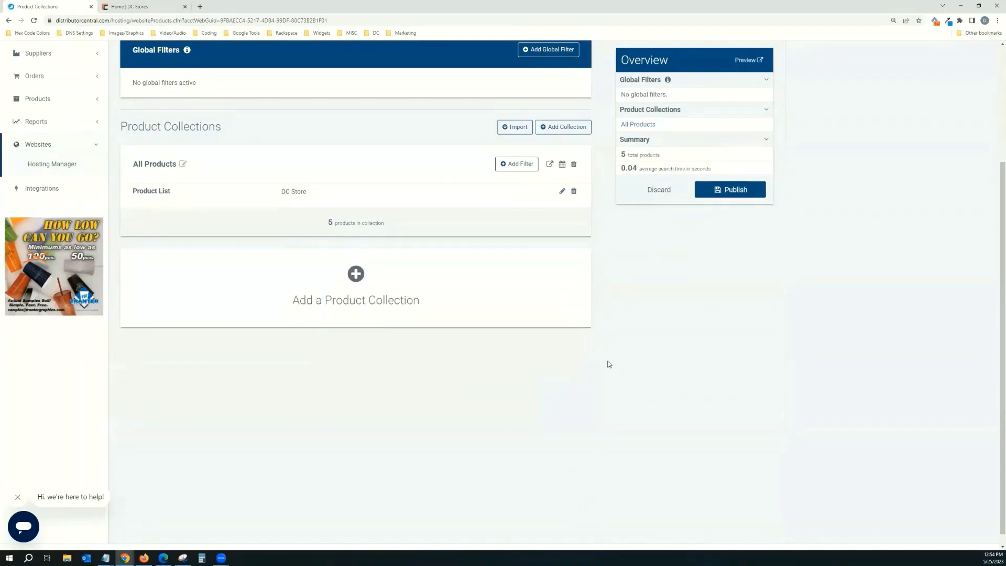
{"action": "scroll", "coordinate": [609, 364], "scroll_direction": "up", "scroll_amount": 3}
{"action": "left_click", "coordinate": [732, 331]}
{"action": "left_click", "coordinate": [611, 178]}
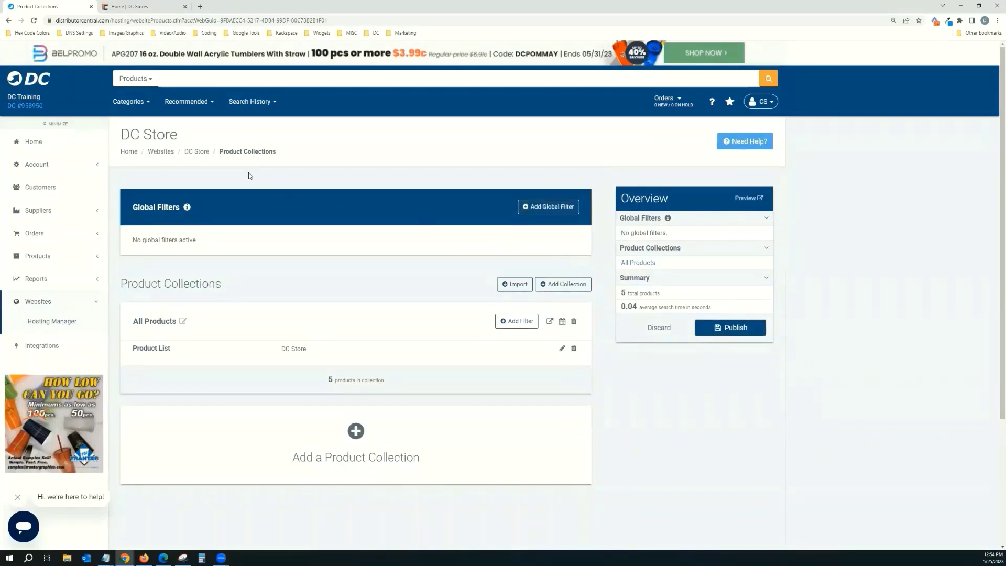
Return to the DC Store website page and launch its Home page in the Websites 2.0 Editor.
{"action": "left_click", "coordinate": [195, 153]}
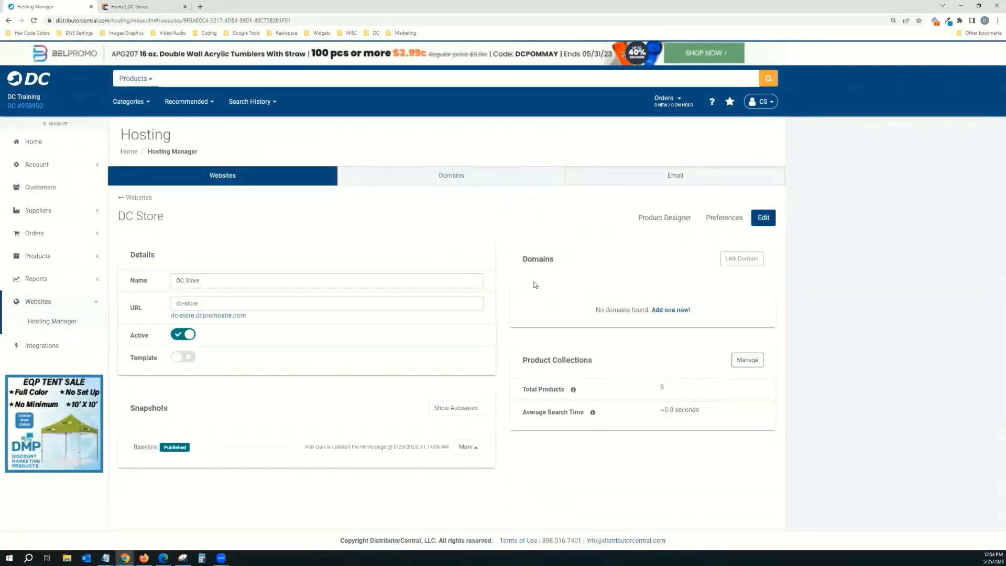
{"action": "left_click", "coordinate": [769, 219]}
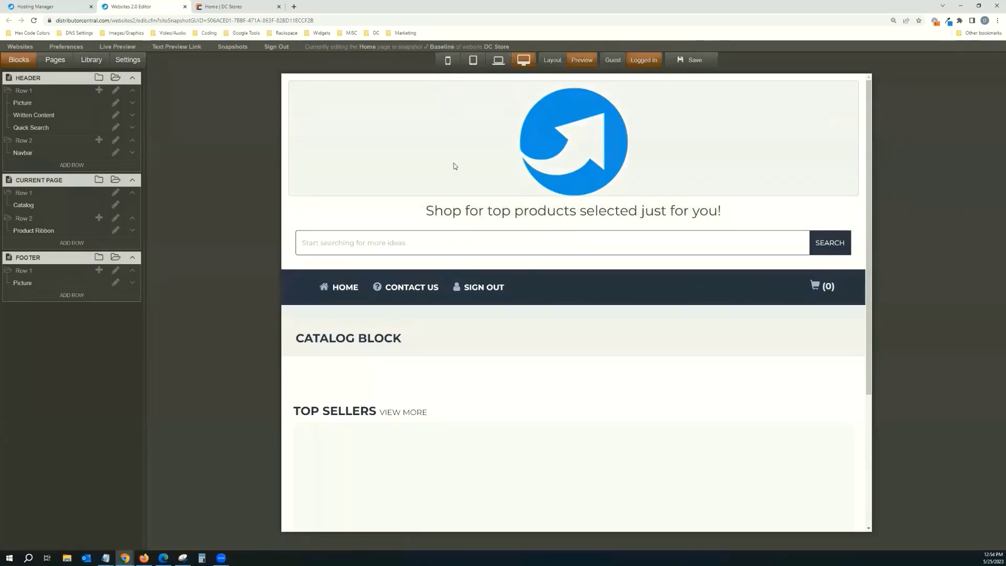
{"action": "scroll", "coordinate": [401, 401], "scroll_direction": "down", "scroll_amount": 1}
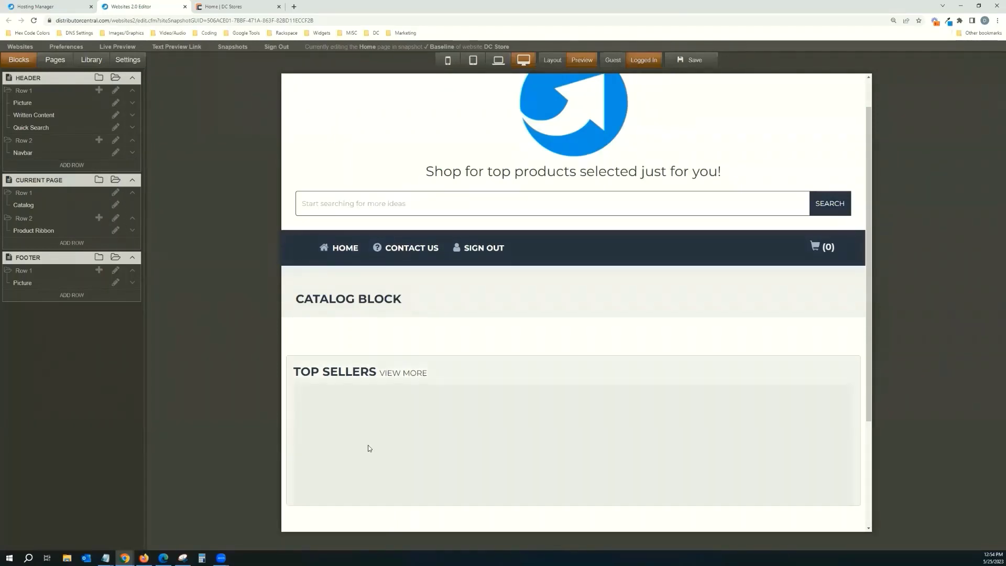
Delete Row 2, which holds the Top Sellers product ribbon, from the Home page.
{"action": "left_click", "coordinate": [390, 392]}
{"action": "left_click", "coordinate": [348, 298]}
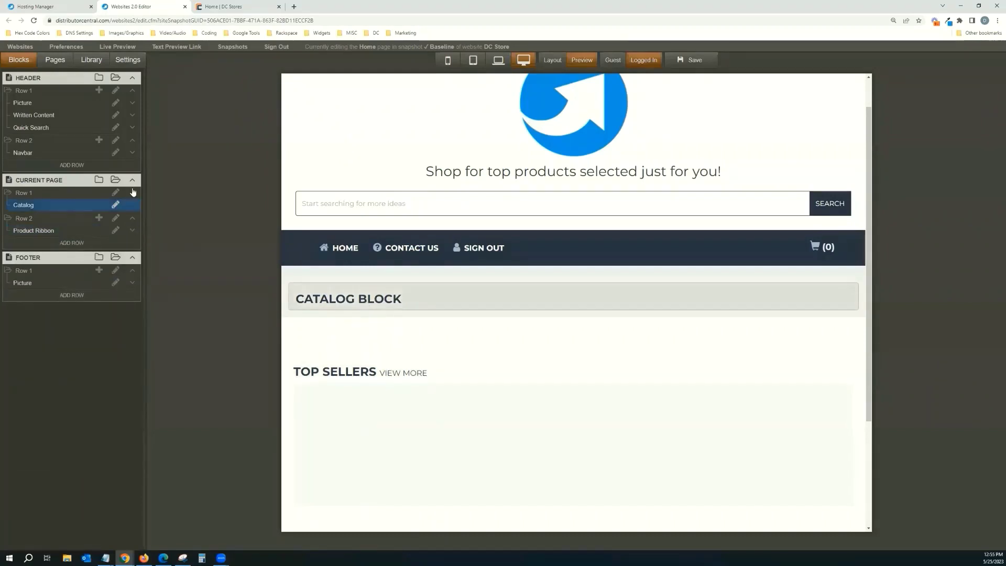
{"action": "left_click", "coordinate": [116, 231]}
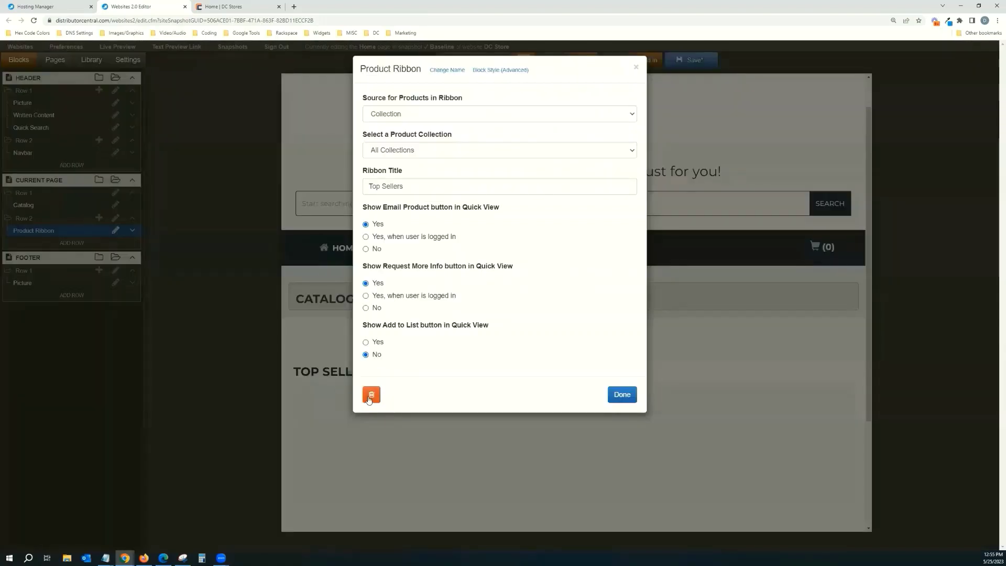
{"action": "left_click", "coordinate": [240, 376]}
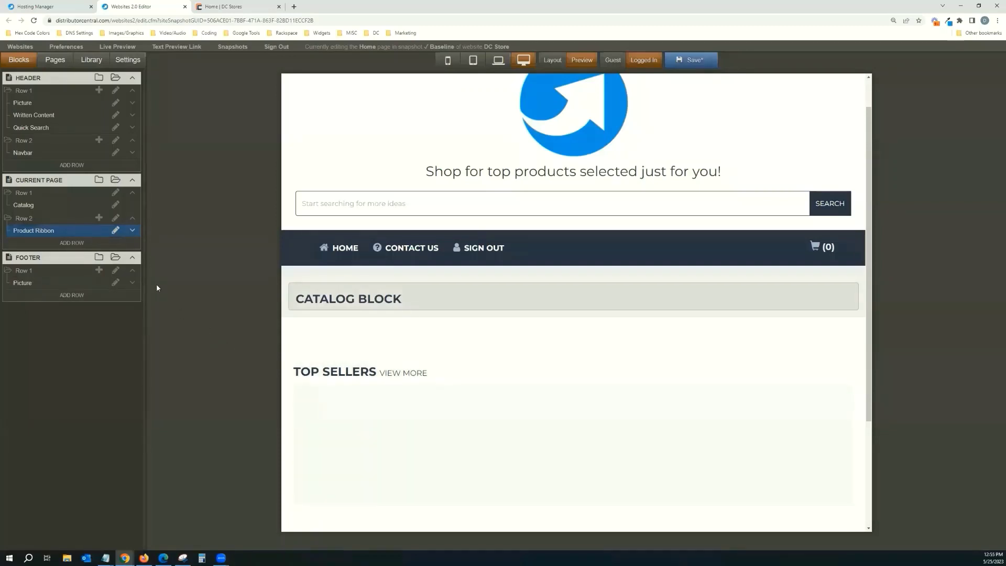
{"action": "left_click", "coordinate": [116, 219]}
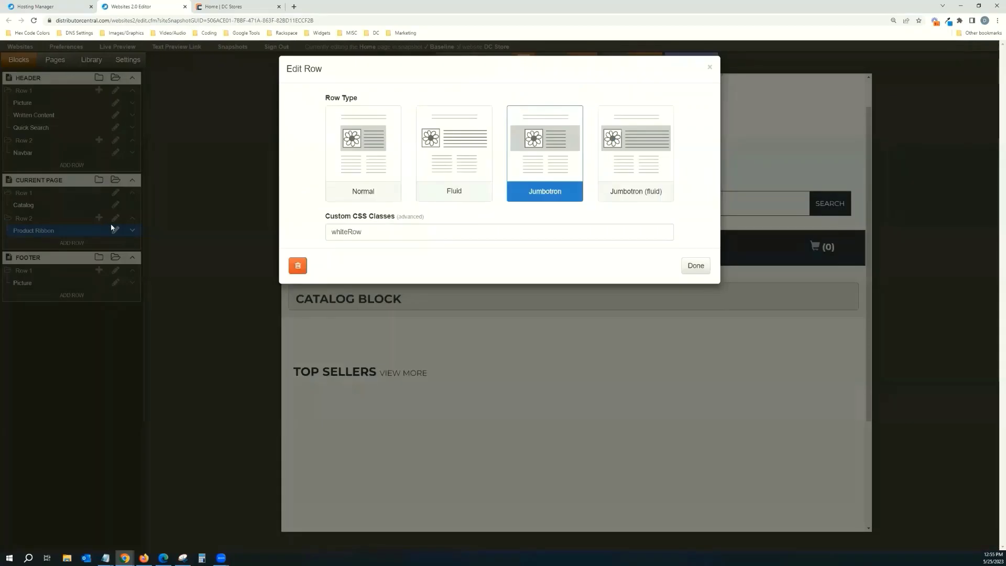
{"action": "left_click", "coordinate": [298, 265]}
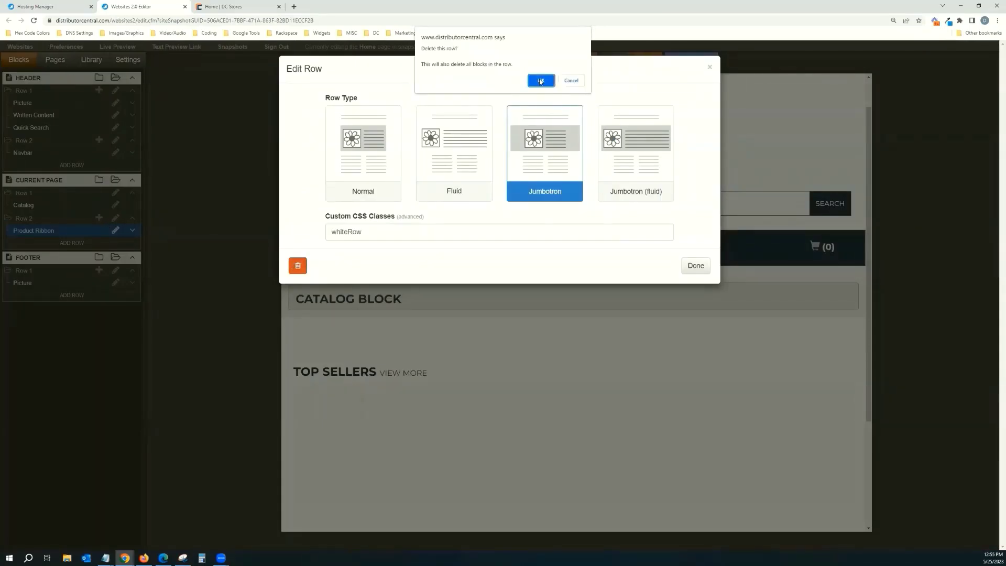
{"action": "left_click", "coordinate": [541, 82]}
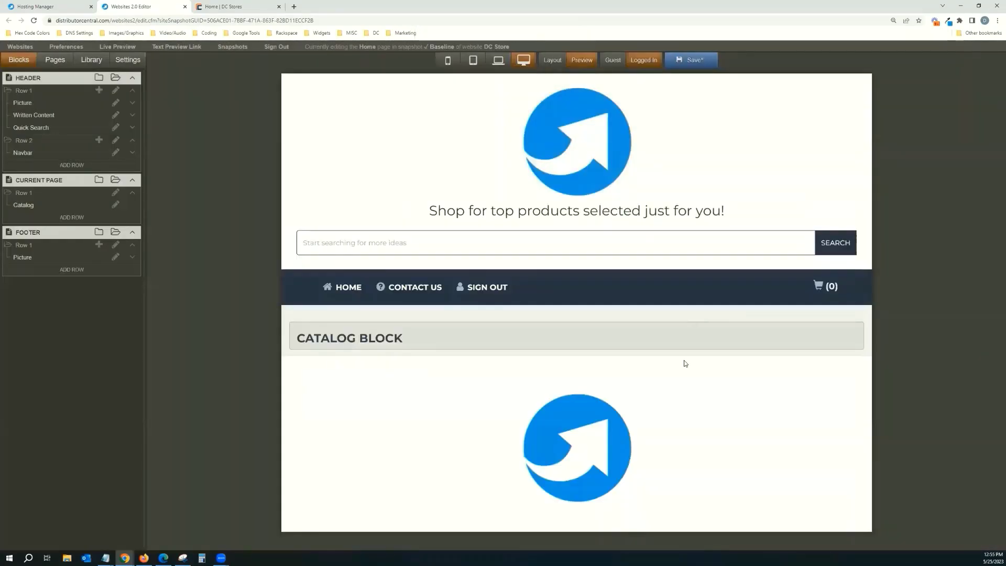
{"action": "left_click", "coordinate": [406, 344]}
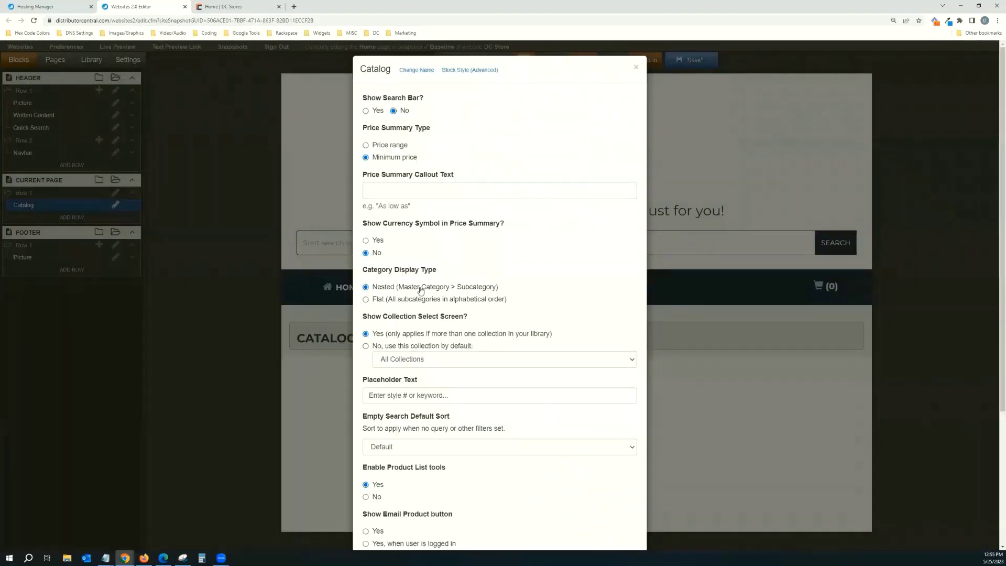
{"action": "scroll", "coordinate": [421, 281], "scroll_direction": "down", "scroll_amount": 2}
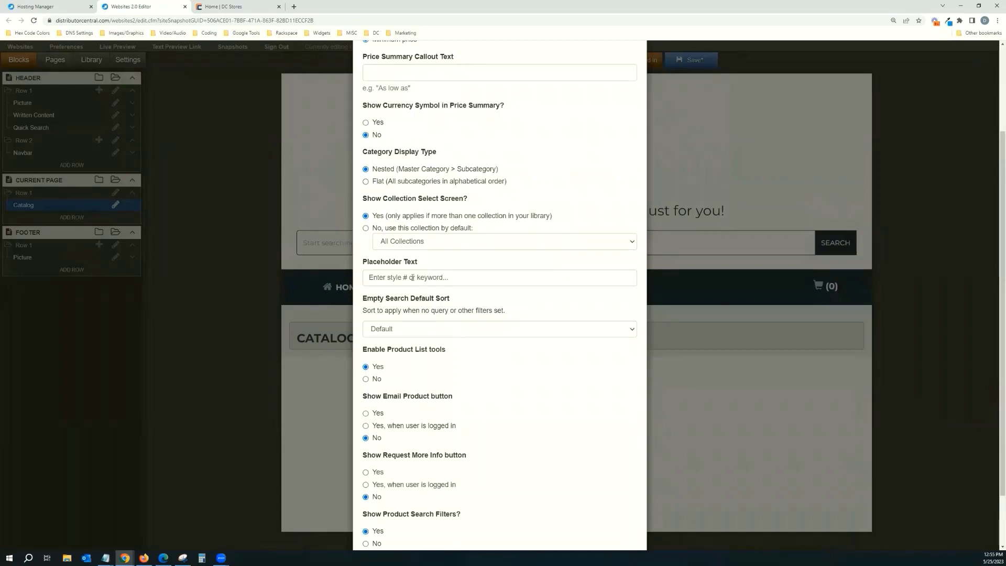
{"action": "scroll", "coordinate": [470, 324], "scroll_direction": "down", "scroll_amount": 1}
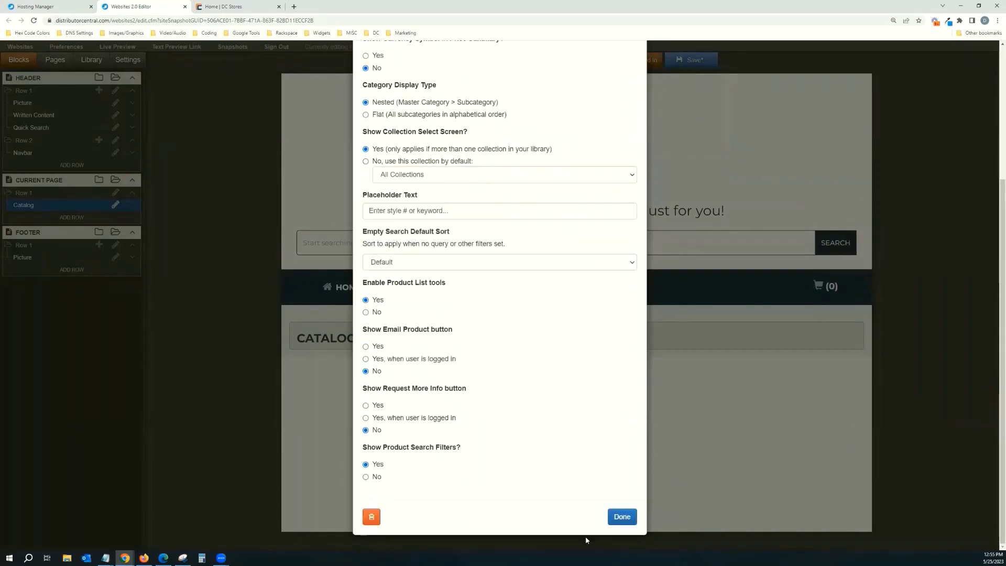
{"action": "left_click", "coordinate": [620, 517]}
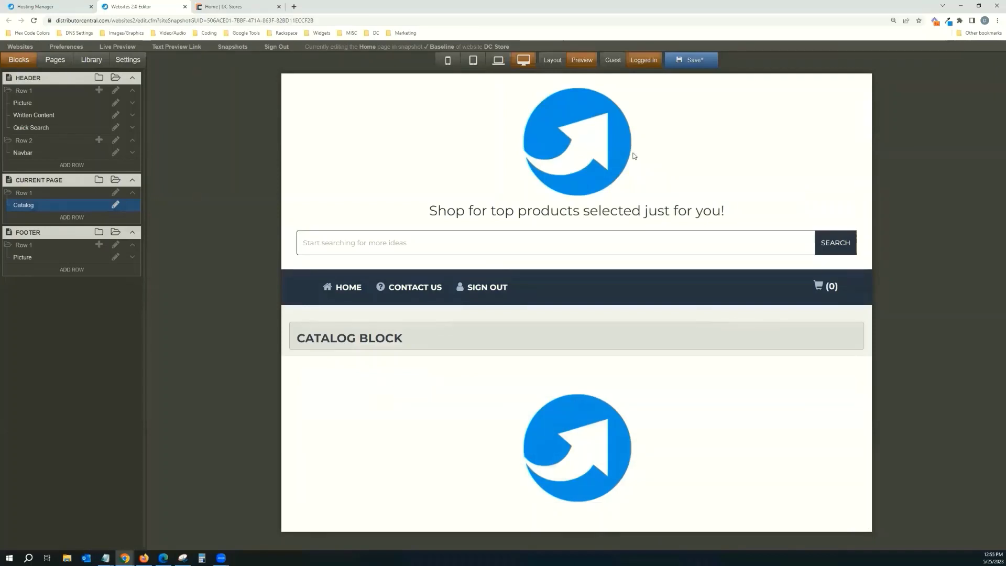
Save the home page and set the footer logo's desktop maximum width to 20%.
{"action": "left_click", "coordinate": [694, 60]}
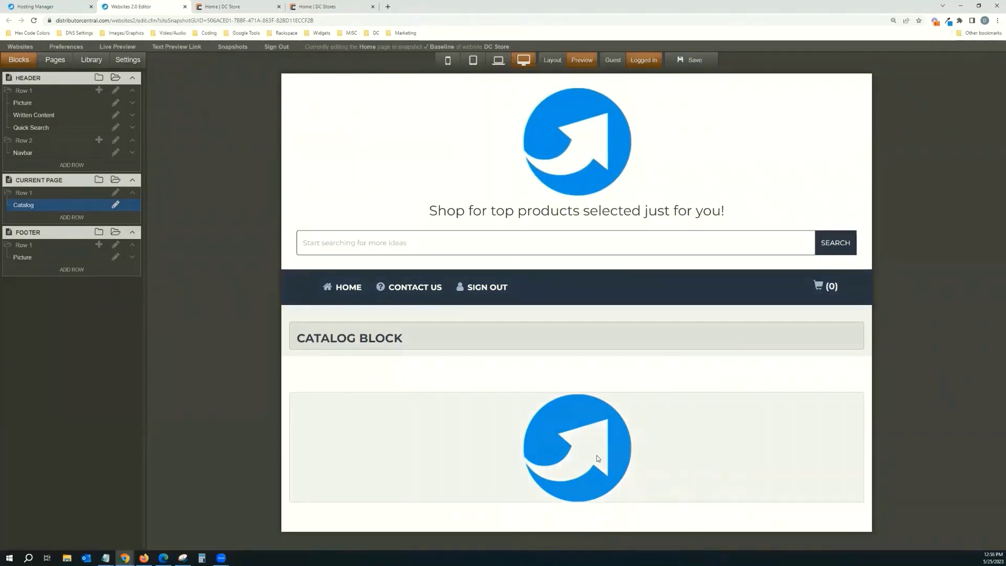
{"action": "left_click", "coordinate": [598, 458]}
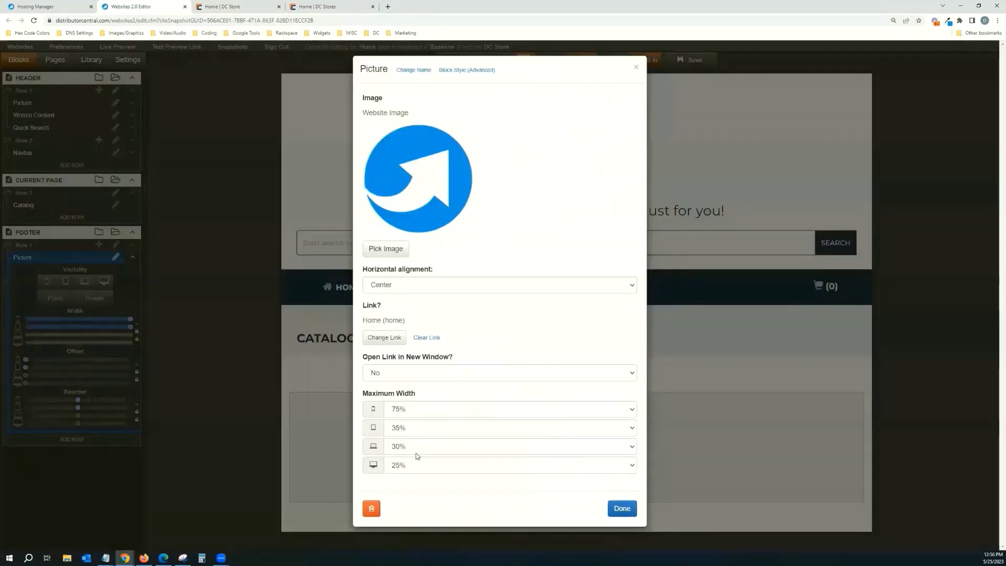
{"action": "left_click", "coordinate": [419, 469]}
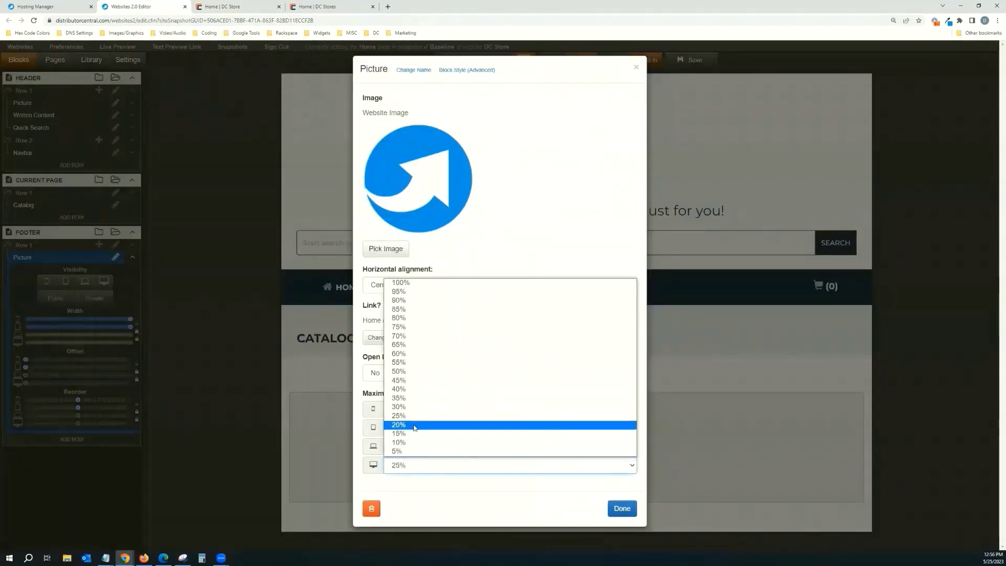
{"action": "left_click", "coordinate": [415, 427]}
{"action": "left_click", "coordinate": [625, 511]}
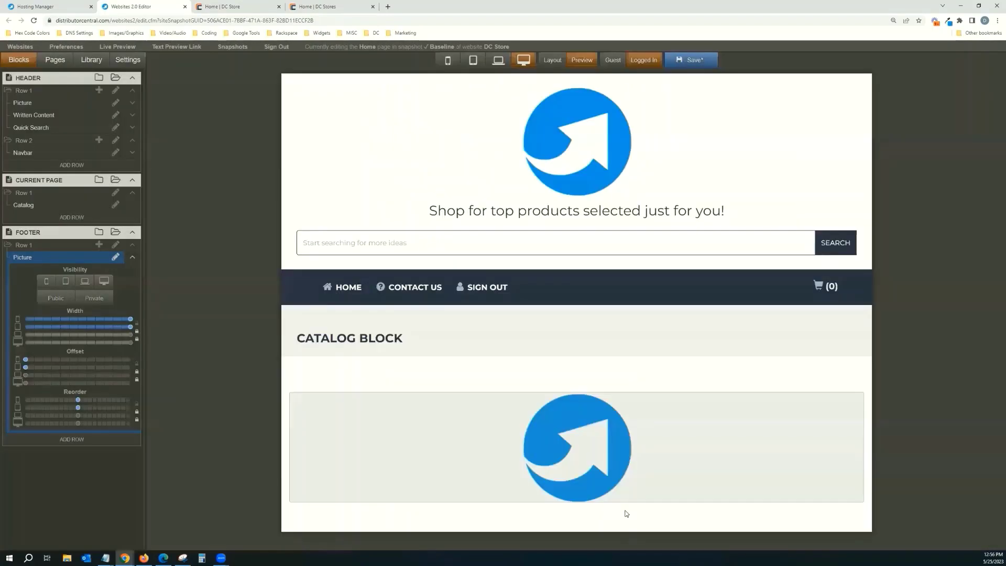
Set the footer logo's maximum width to 20% on laptop and tablet, 10% on desktop, and save.
{"action": "left_click", "coordinate": [610, 466]}
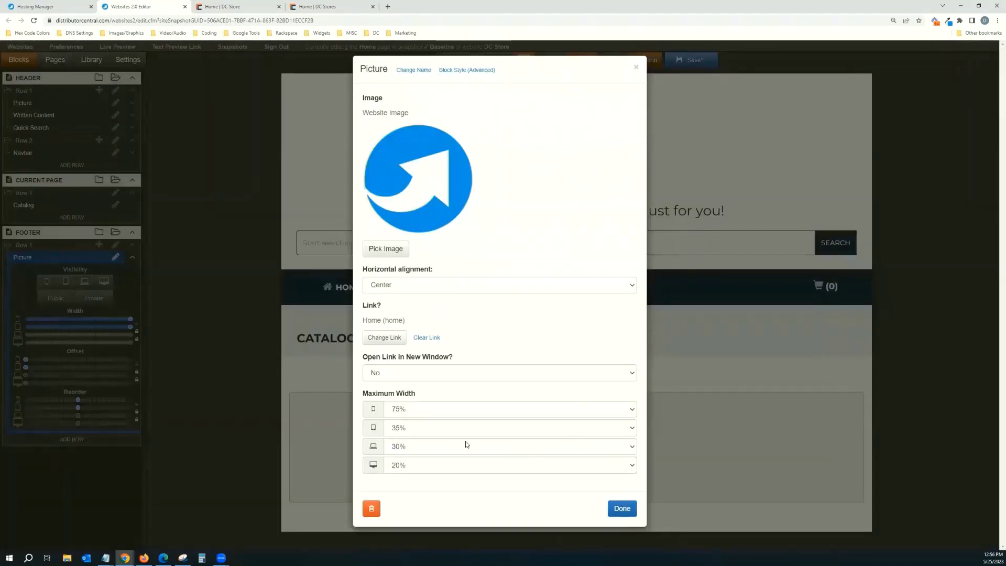
{"action": "left_click", "coordinate": [455, 454]}
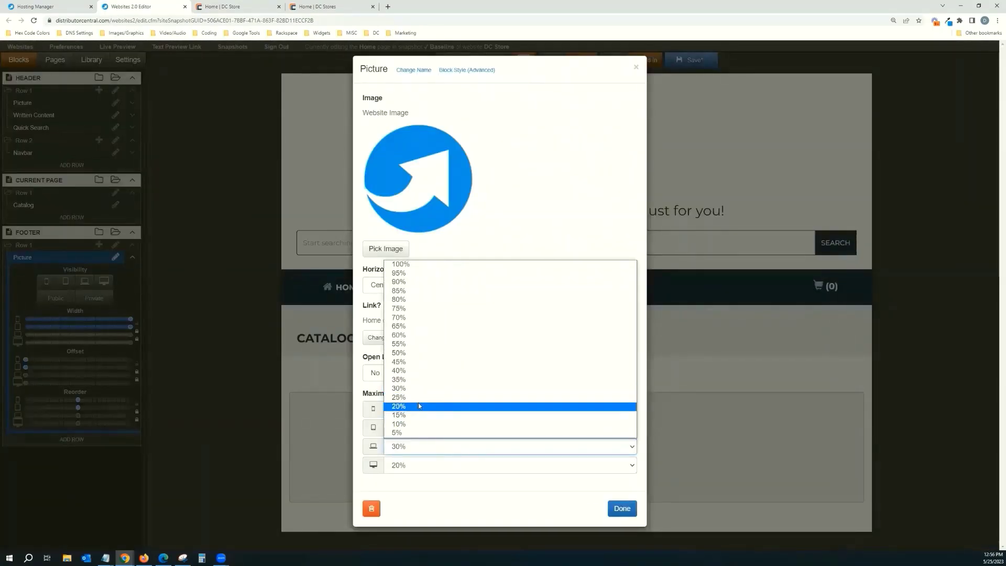
{"action": "left_click", "coordinate": [418, 404]}
{"action": "left_click", "coordinate": [434, 427]}
{"action": "left_click", "coordinate": [434, 427]}
{"action": "left_click", "coordinate": [434, 427]}
{"action": "left_click", "coordinate": [413, 387]}
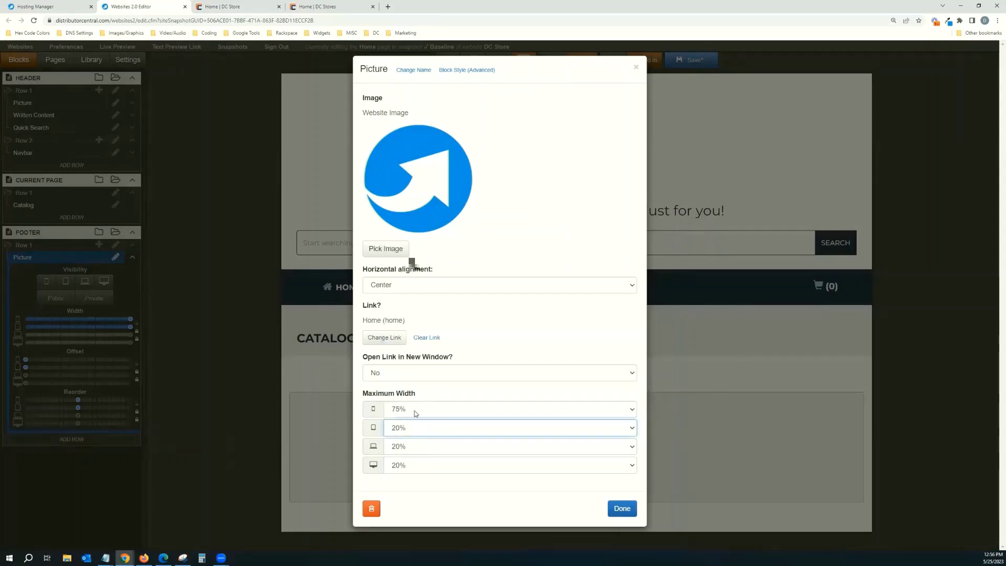
{"action": "left_click", "coordinate": [430, 470]}
{"action": "left_click", "coordinate": [422, 445]}
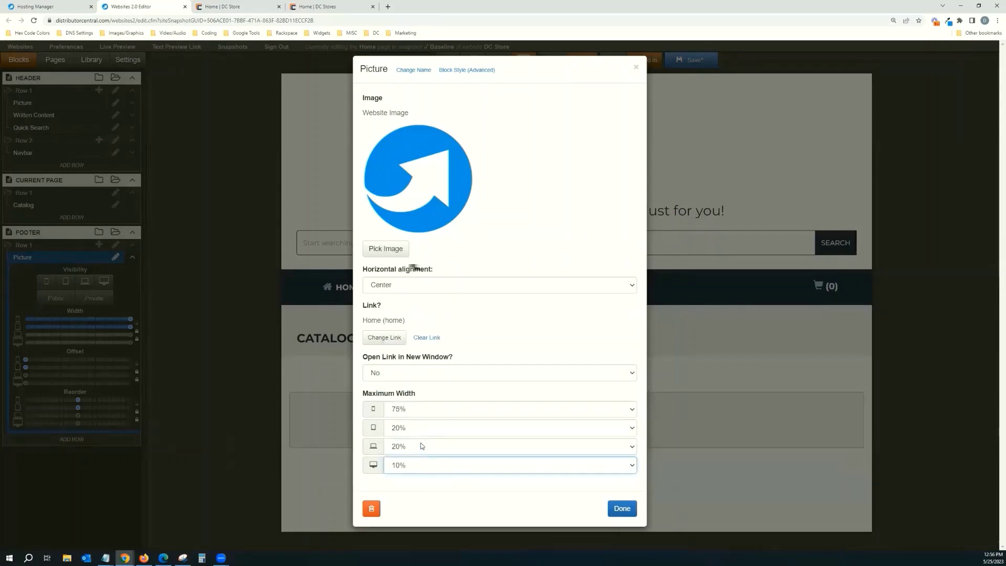
{"action": "left_click", "coordinate": [624, 509]}
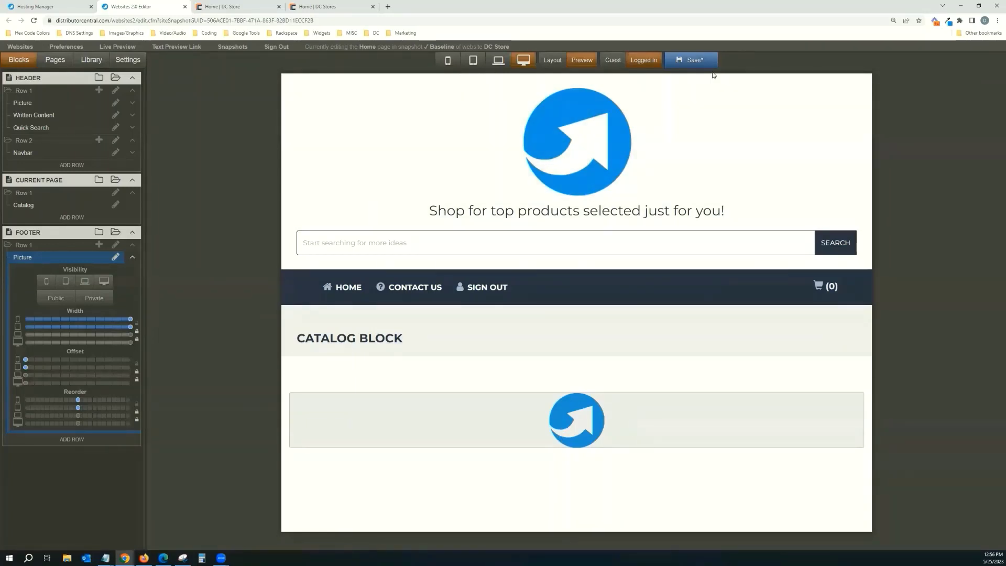
{"action": "left_click", "coordinate": [694, 61]}
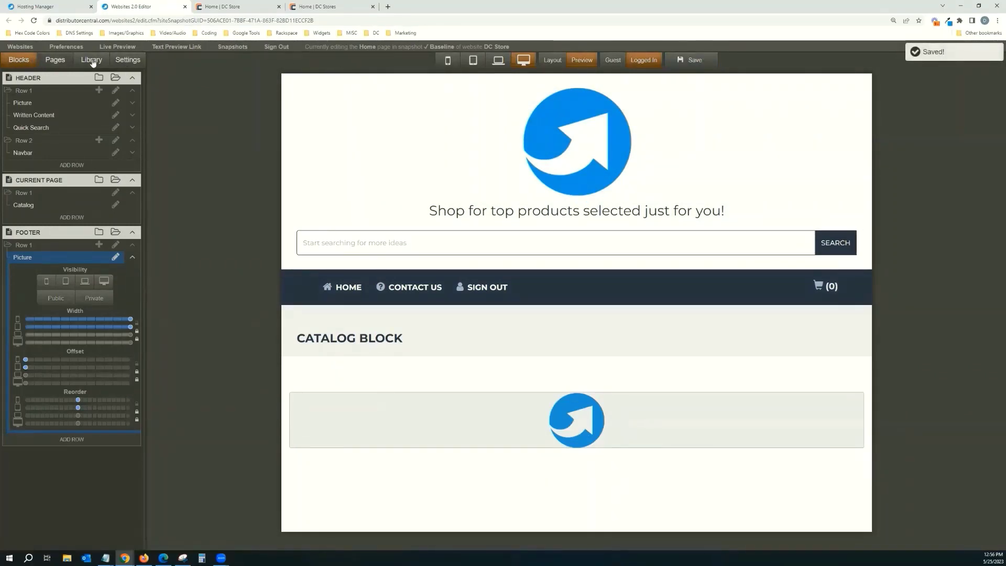
Check the site's Global Theme setting, then close the site editor and store preview tabs.
{"action": "left_click", "coordinate": [126, 61]}
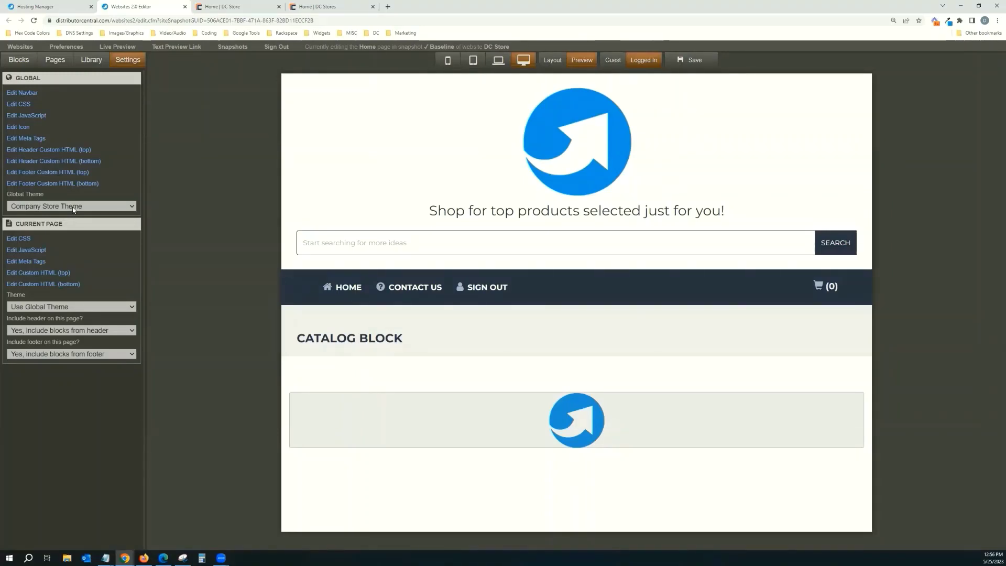
{"action": "left_click", "coordinate": [220, 7]}
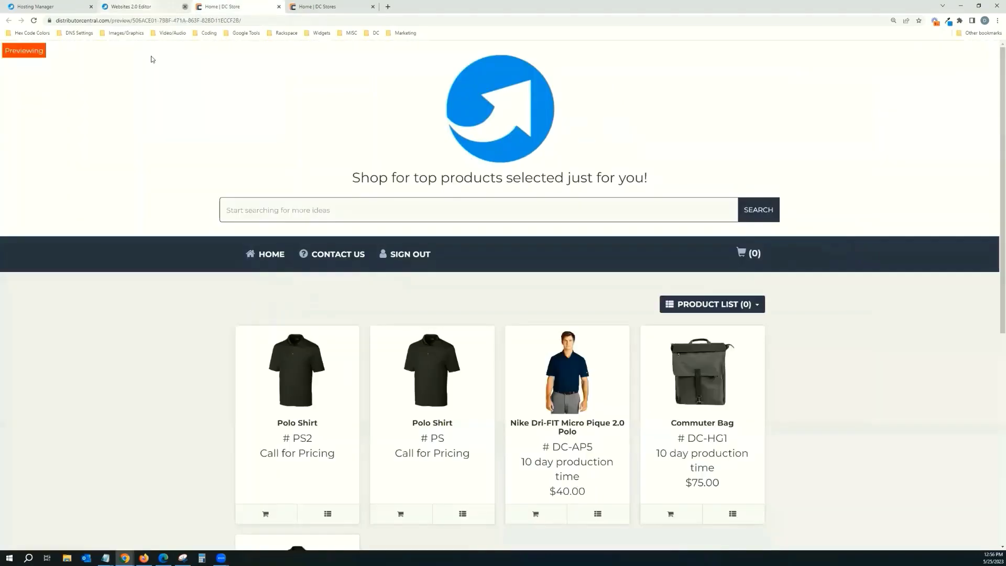
{"action": "left_click", "coordinate": [184, 6]}
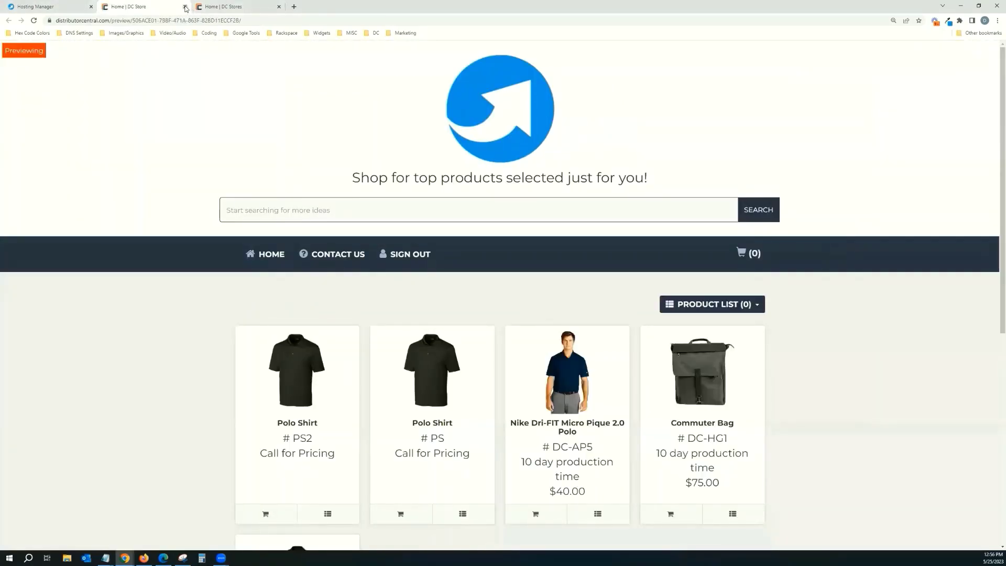
{"action": "left_click", "coordinate": [185, 7]}
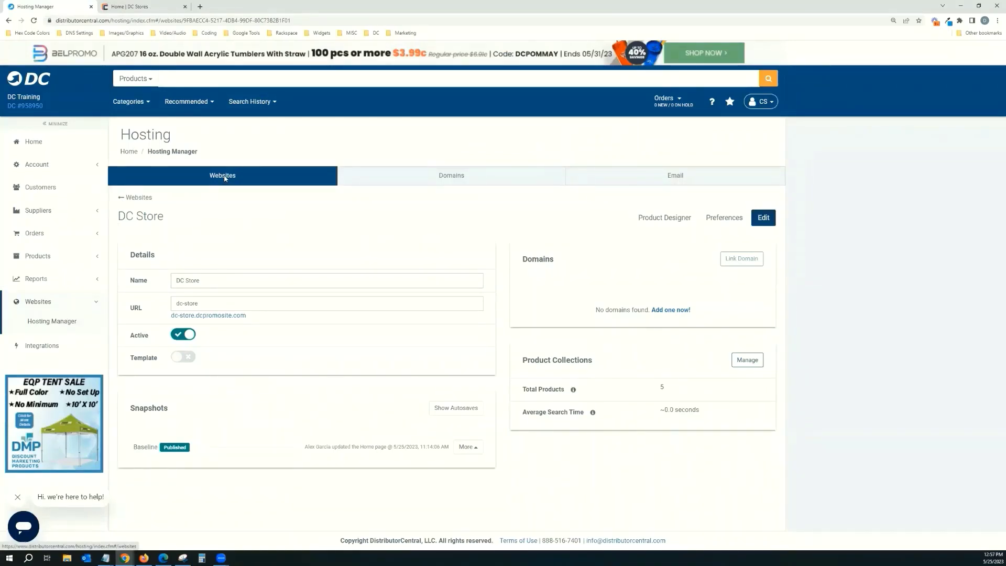
Create a new theme named 'DC Store' based on the Company Store Theme.
{"action": "left_click", "coordinate": [58, 322]}
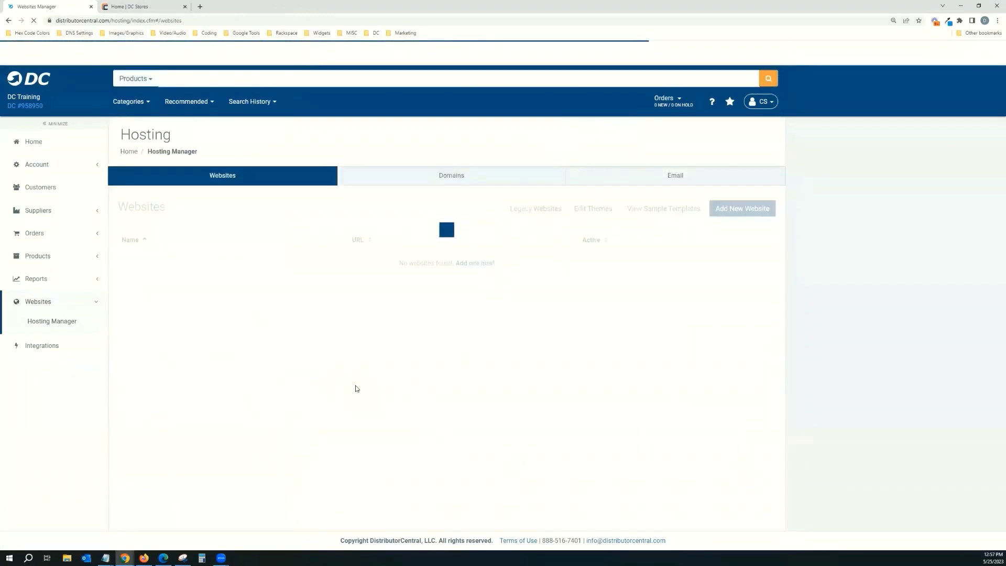
{"action": "left_click", "coordinate": [587, 209]}
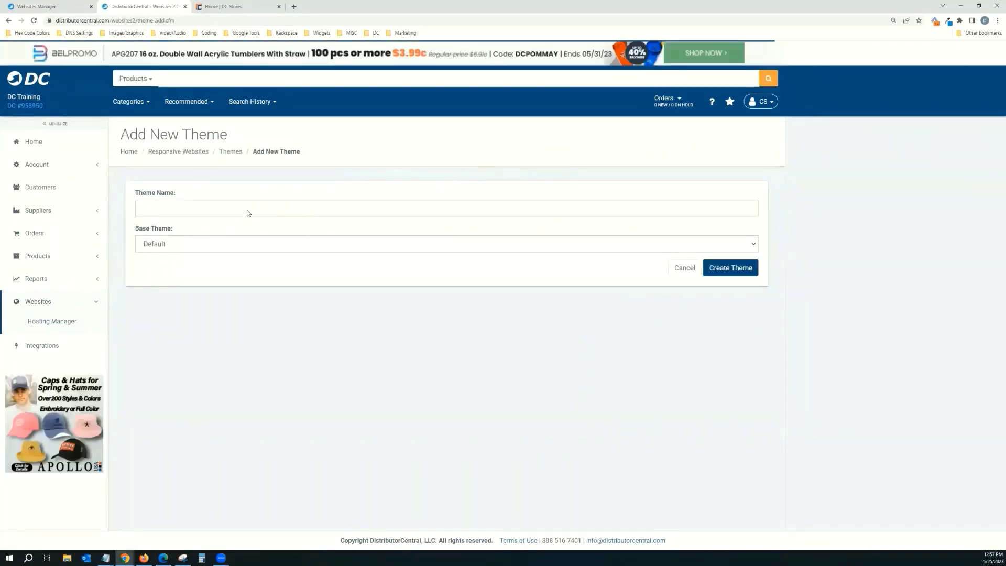
{"action": "left_click", "coordinate": [247, 210]}
{"action": "type", "text": "DC Store"}
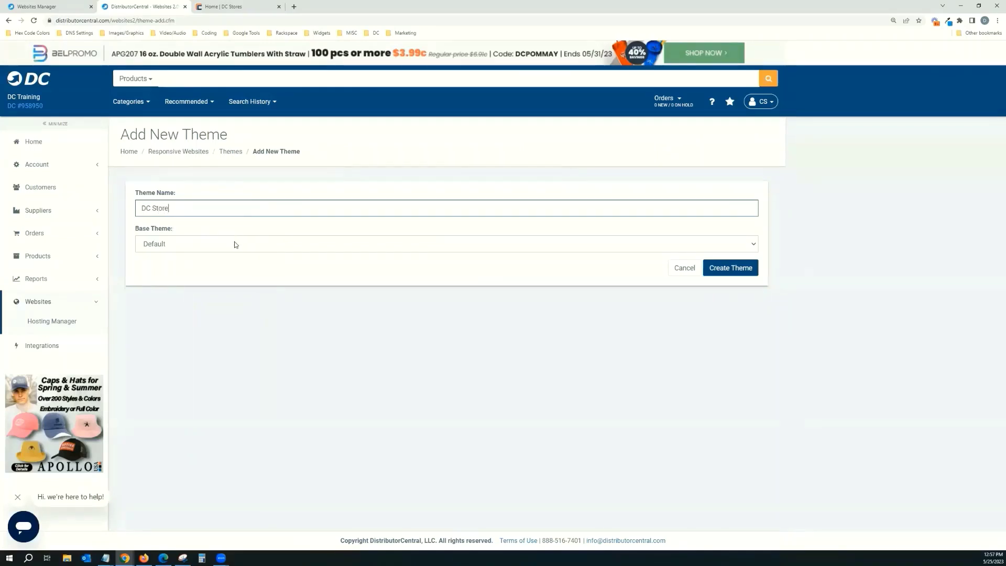
{"action": "left_click", "coordinate": [235, 244]}
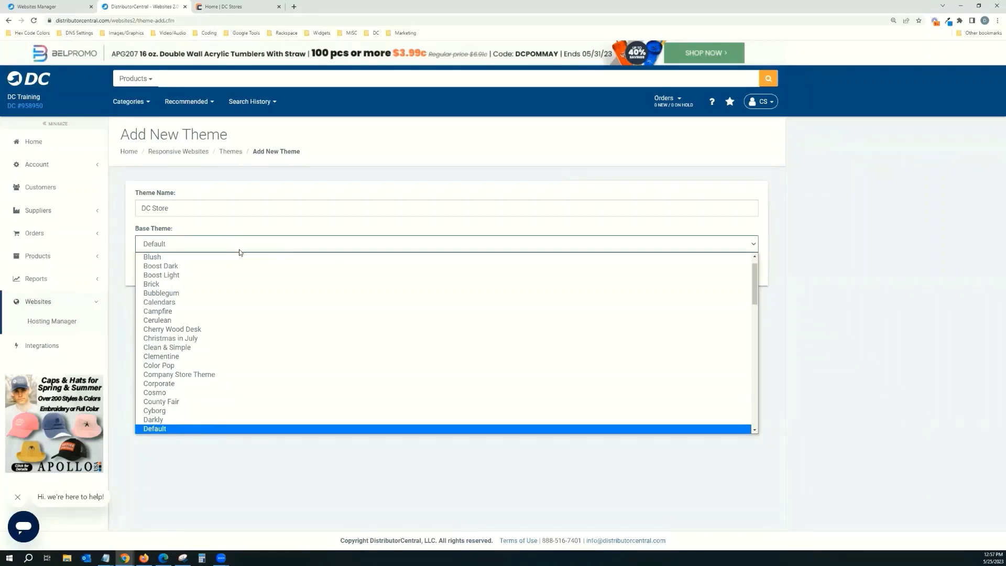
{"action": "left_click", "coordinate": [199, 375]}
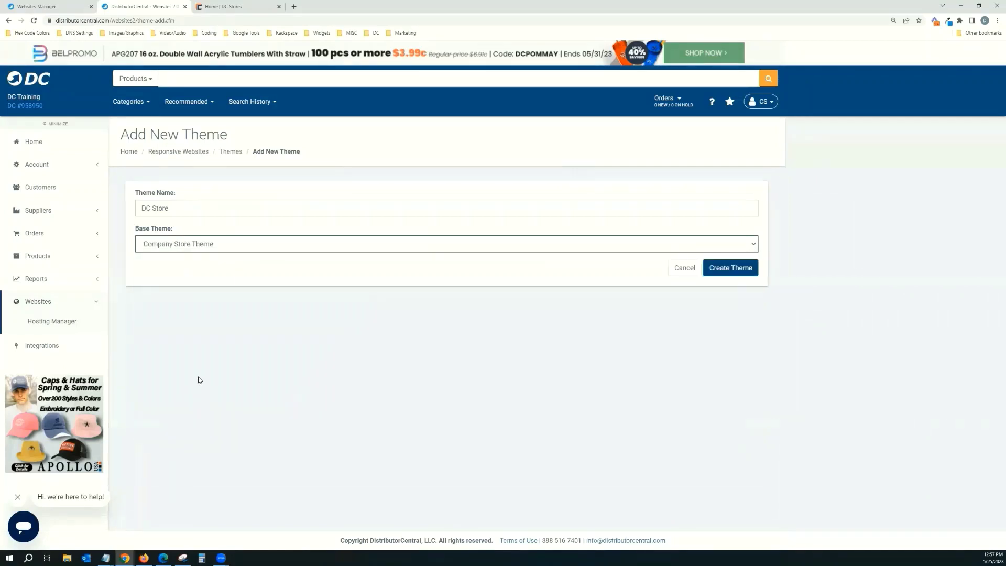
{"action": "left_click", "coordinate": [740, 270]}
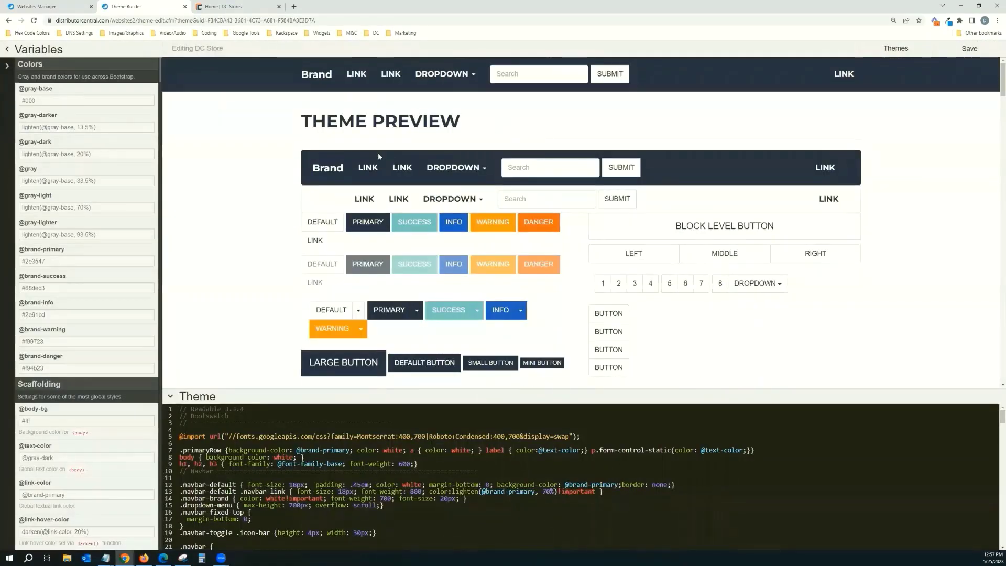
{"action": "scroll", "coordinate": [383, 170], "scroll_direction": "down", "scroll_amount": 1}
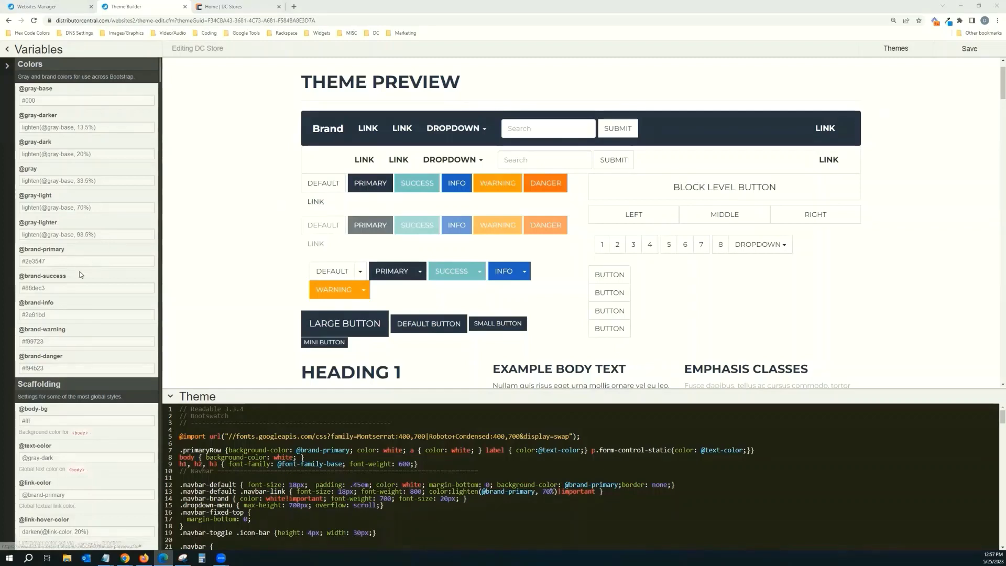
{"action": "left_click_drag", "start_coordinate": [71, 261], "coordinate": [10, 259]}
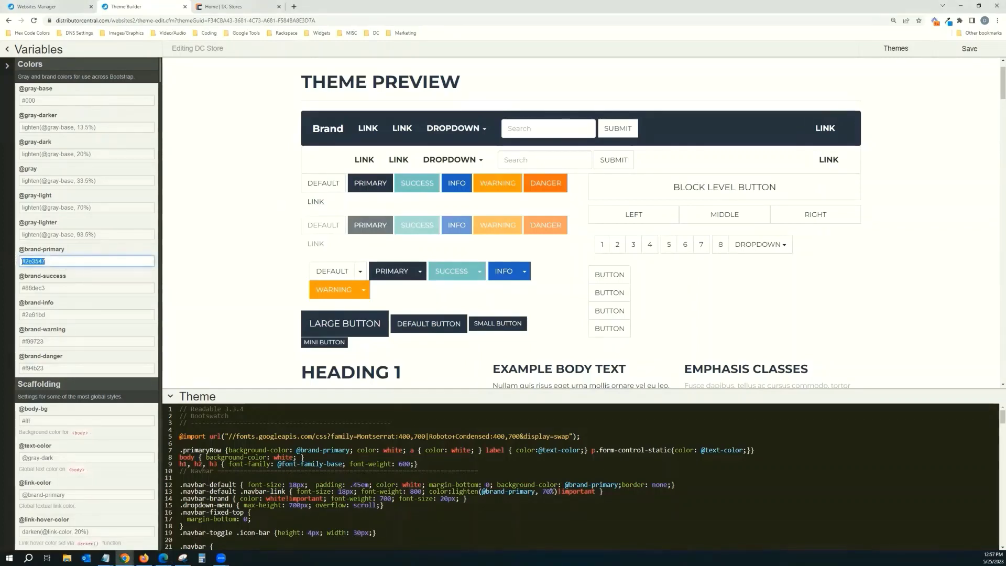
{"action": "type", "text": "#024d87"}
{"action": "left_click", "coordinate": [80, 287]}
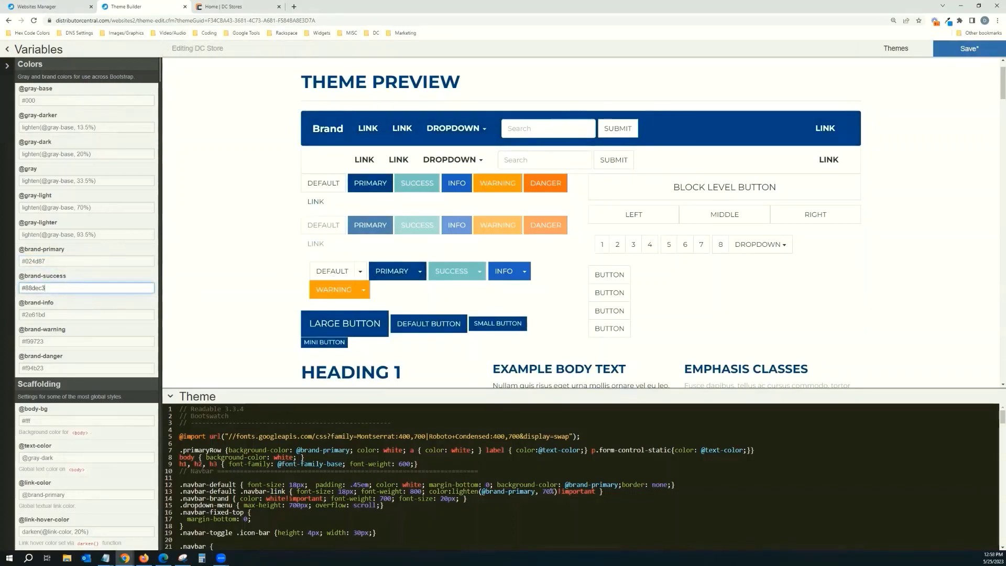
{"action": "key", "text": "alt+Tab"}
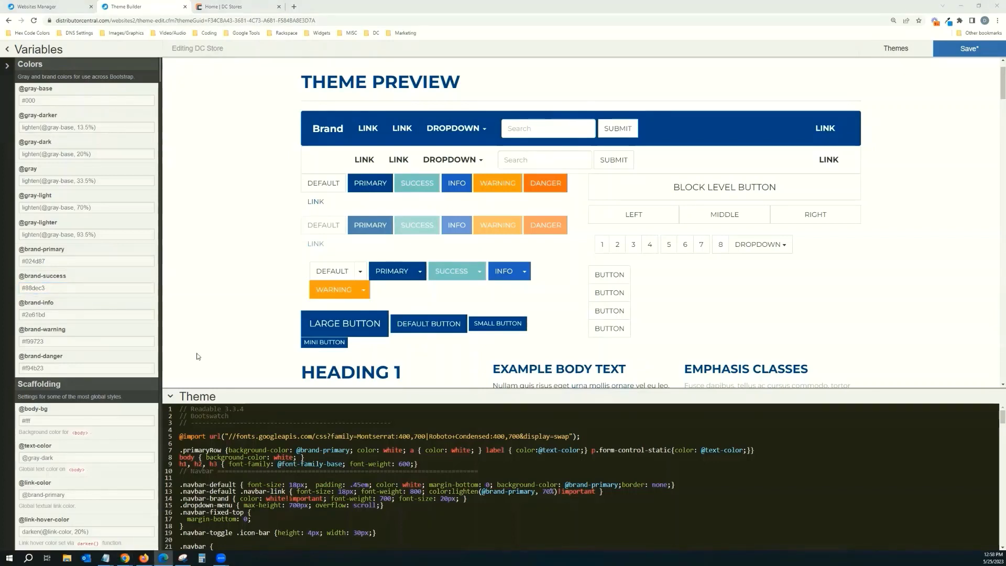
{"action": "left_click", "coordinate": [70, 338]}
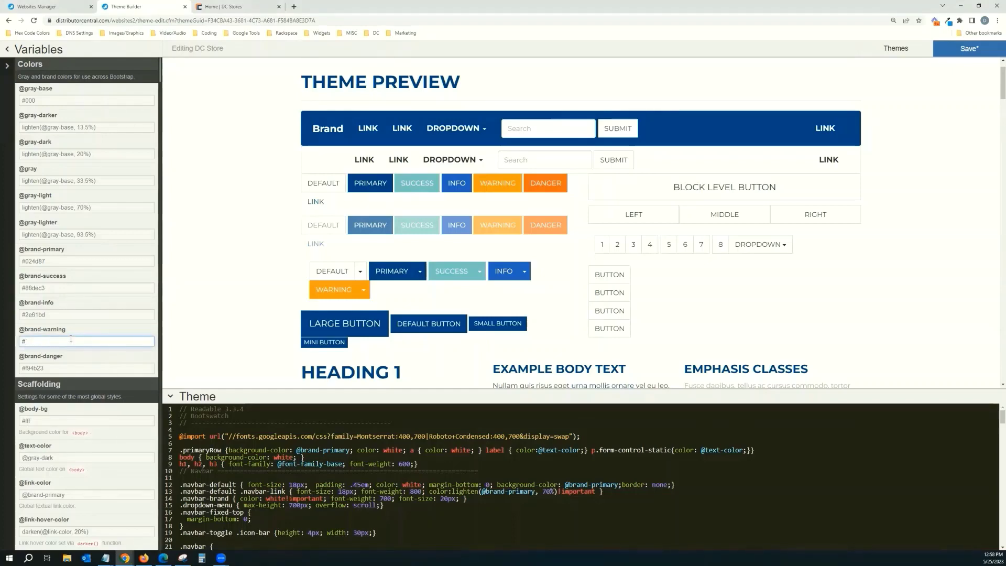
{"action": "type", "text": "#28aae1"}
{"action": "key", "text": "ctrl+a"}
{"action": "key", "text": "BackSpace"}
{"action": "type", "text": "#28aae1"}
{"action": "left_click", "coordinate": [89, 373]}
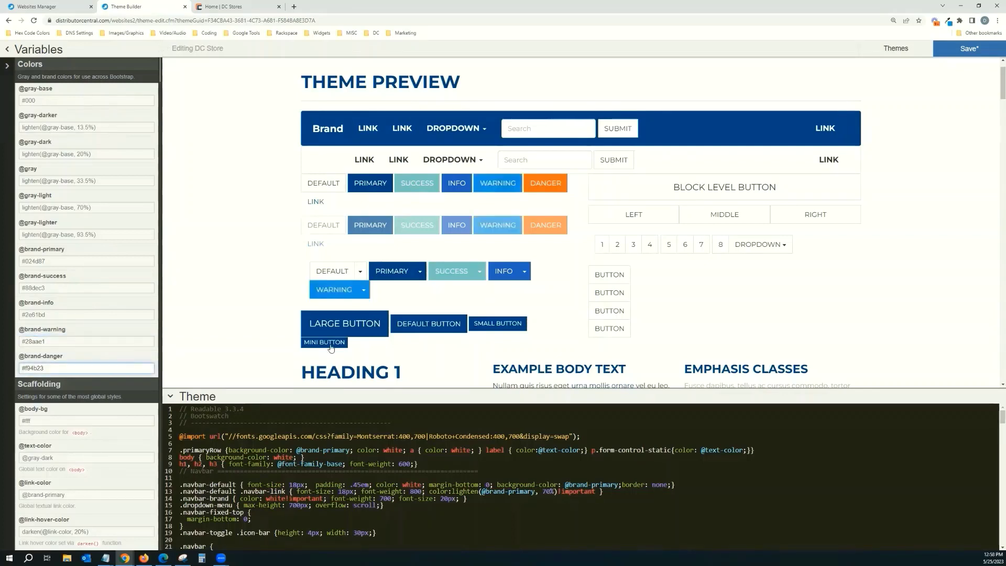
{"action": "left_click", "coordinate": [969, 52]}
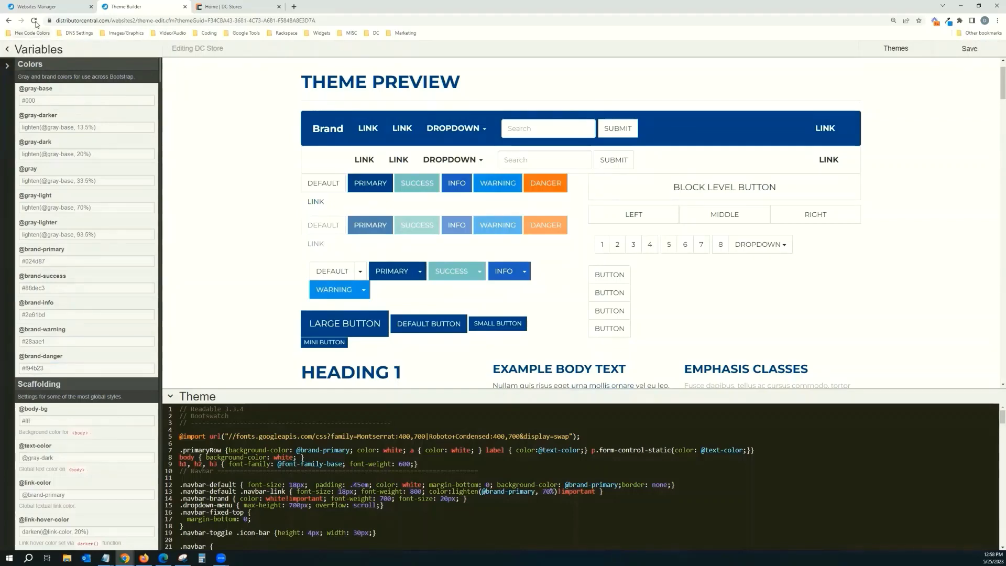
Open the DC Store website in the site editor from the Hosting Manager.
{"action": "left_click", "coordinate": [52, 5]}
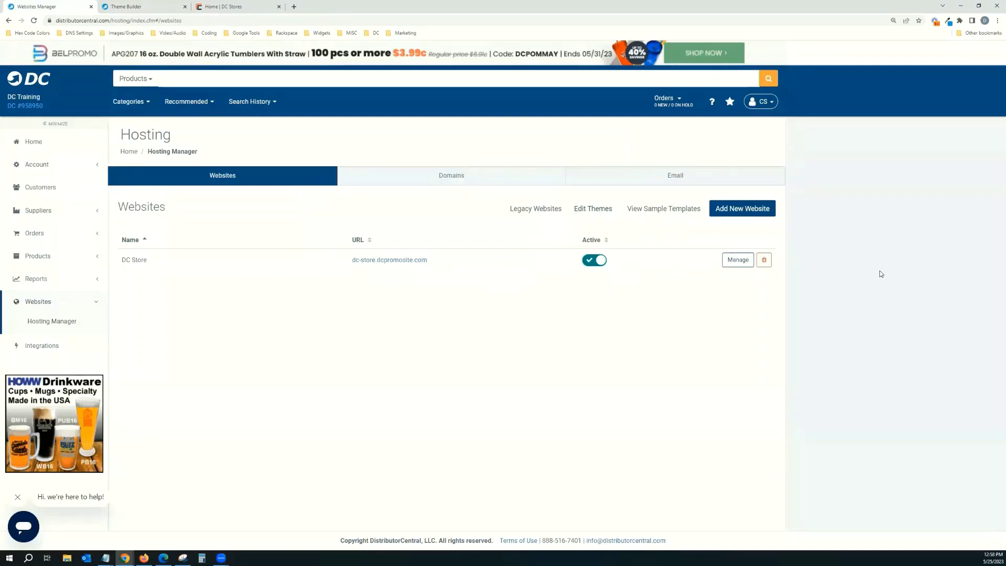
{"action": "left_click", "coordinate": [739, 260]}
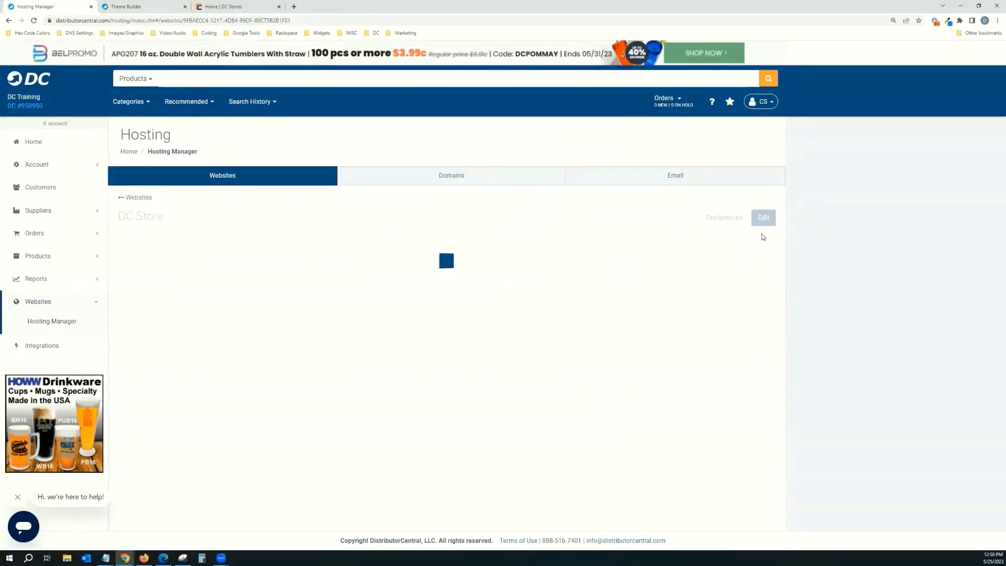
{"action": "left_click", "coordinate": [763, 217]}
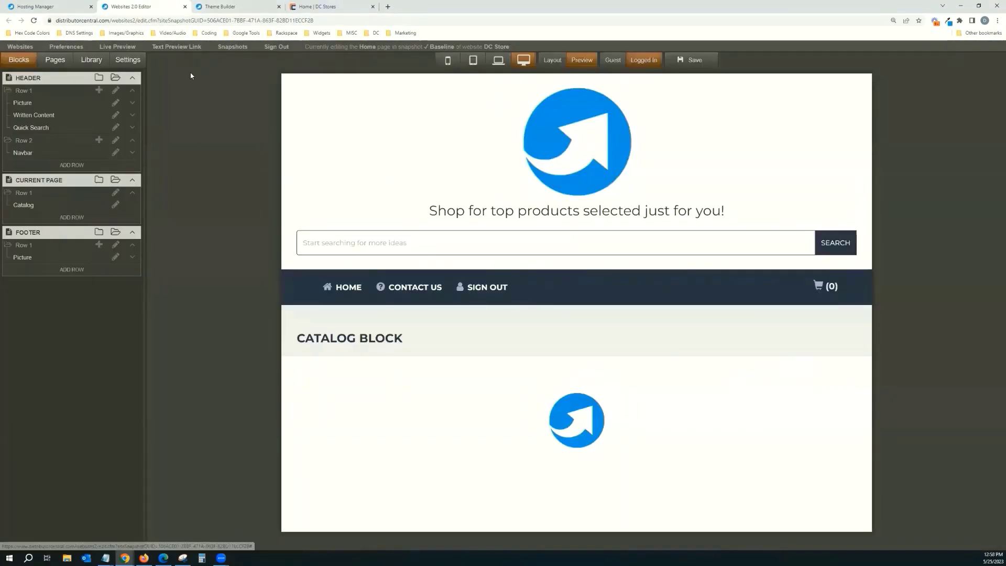
Set the site's Global Theme to DC Store and save.
{"action": "left_click", "coordinate": [138, 61]}
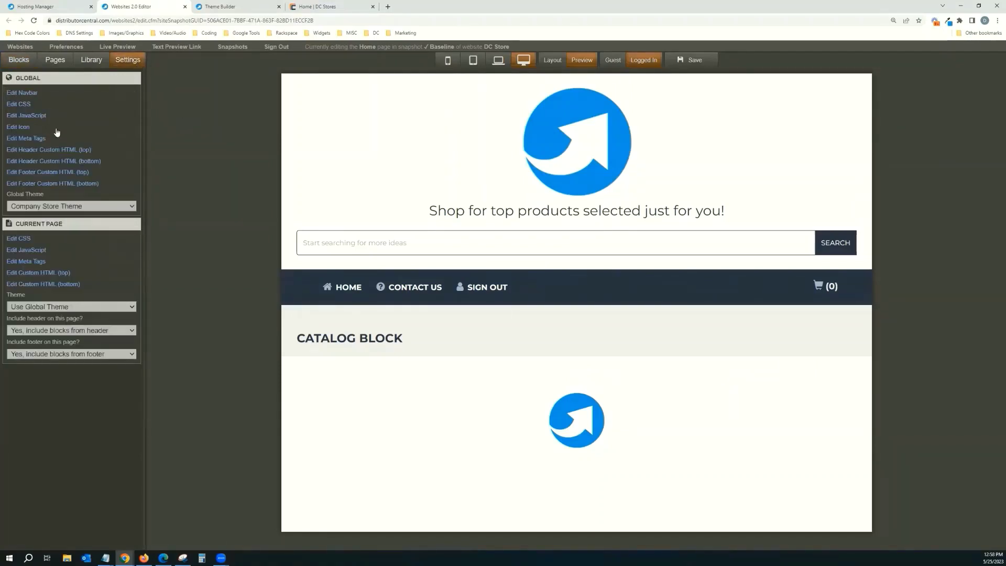
{"action": "left_click", "coordinate": [66, 206]}
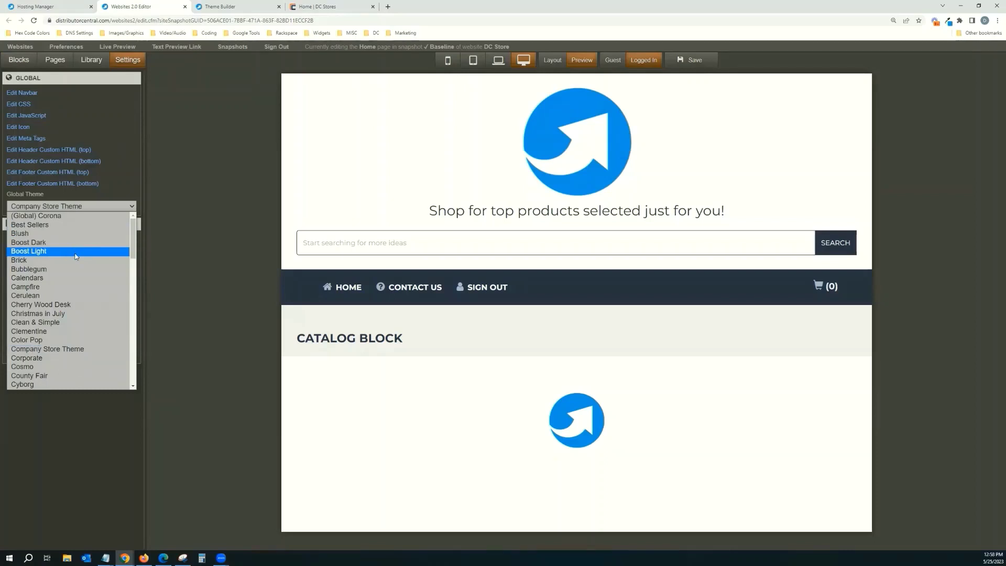
{"action": "scroll", "coordinate": [72, 293], "scroll_direction": "down", "scroll_amount": 3}
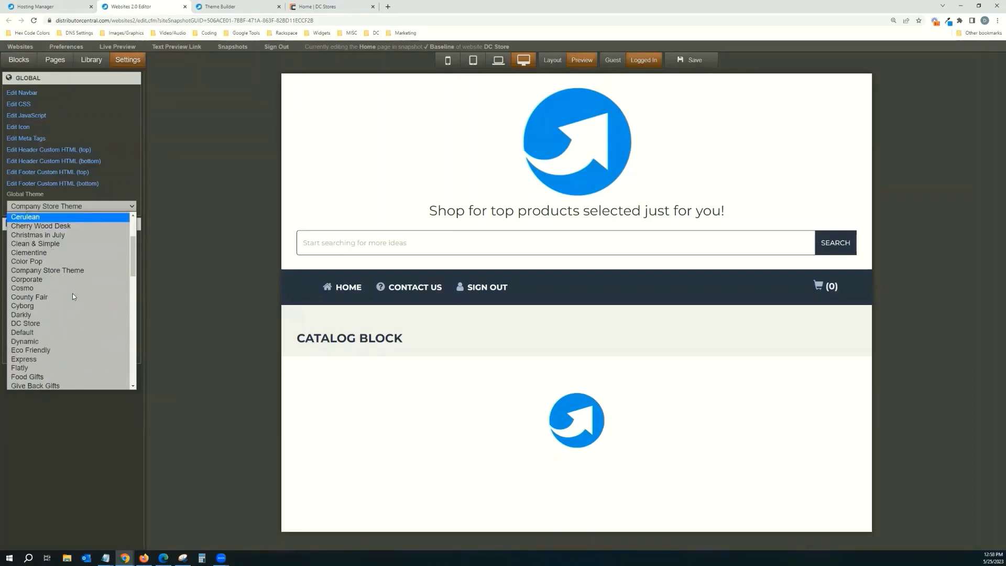
{"action": "left_click", "coordinate": [63, 323]}
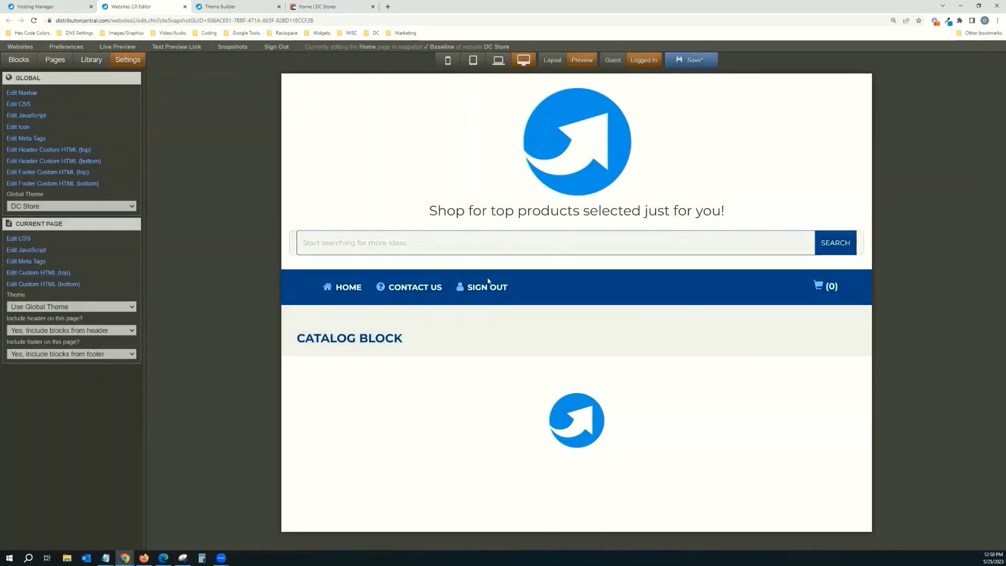
{"action": "left_click", "coordinate": [699, 60]}
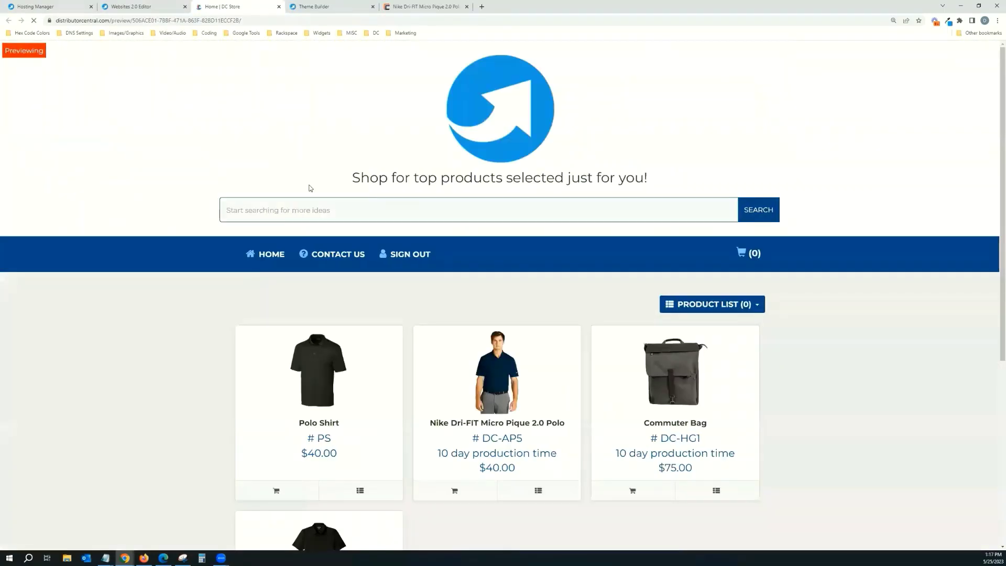
Open the Nike Dri-FIT Micro Pique 2.0 Polo page and review its colour and size options.
{"action": "scroll", "coordinate": [317, 198], "scroll_direction": "down", "scroll_amount": 3}
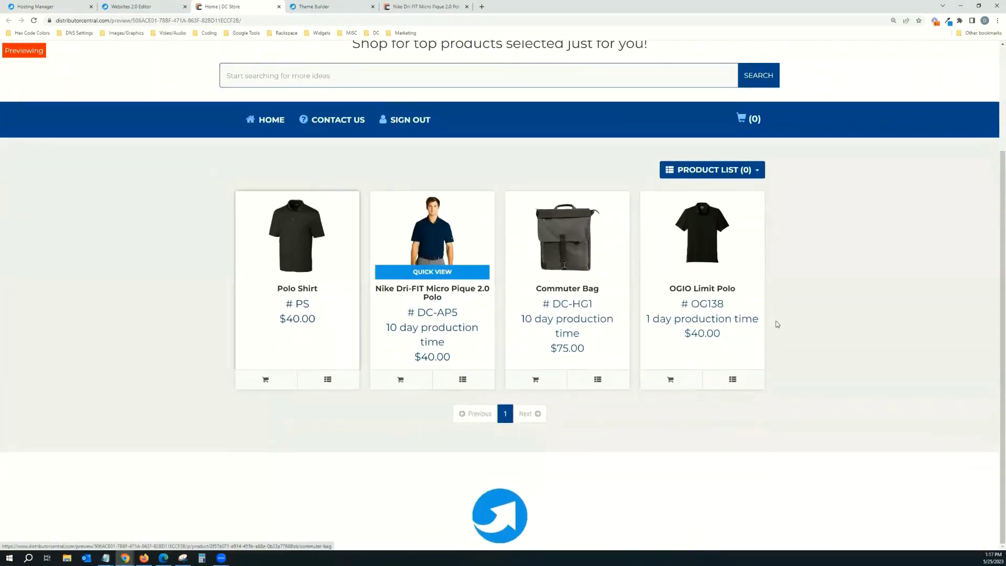
{"action": "scroll", "coordinate": [891, 315], "scroll_direction": "up", "scroll_amount": 2}
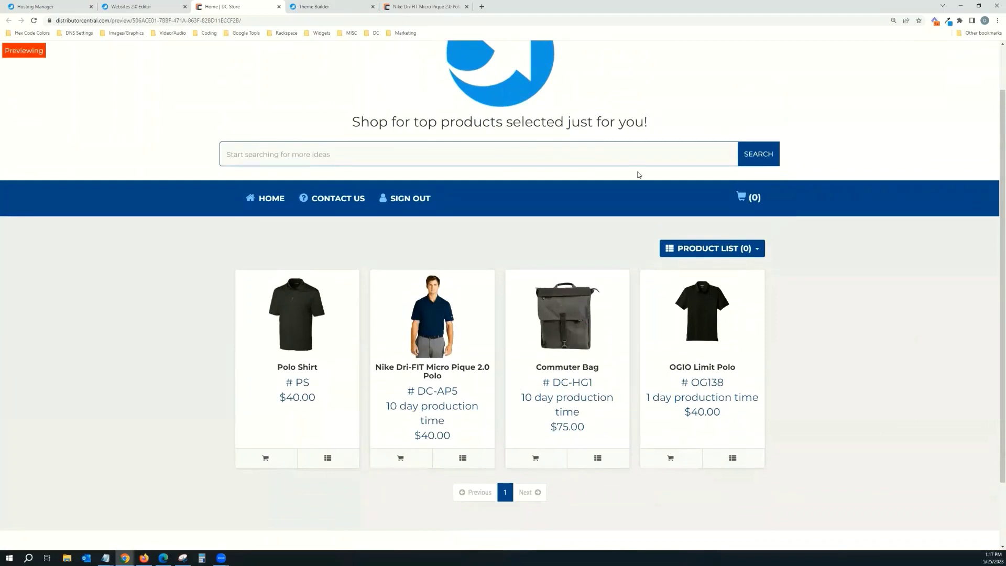
{"action": "scroll", "coordinate": [937, 255], "scroll_direction": "up", "scroll_amount": 1}
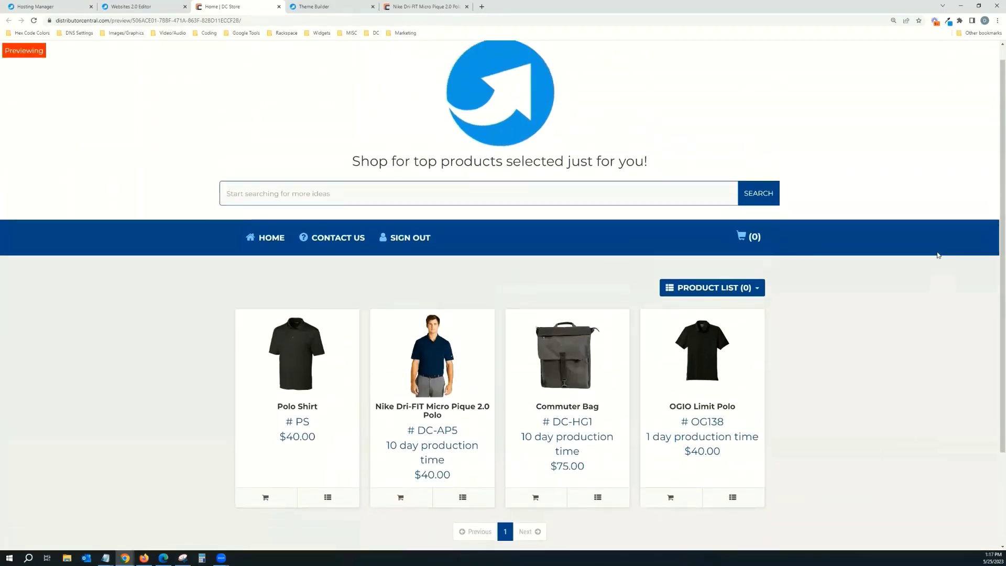
{"action": "scroll", "coordinate": [939, 260], "scroll_direction": "down", "scroll_amount": 1}
{"action": "mouse_move", "coordinate": [458, 304]}
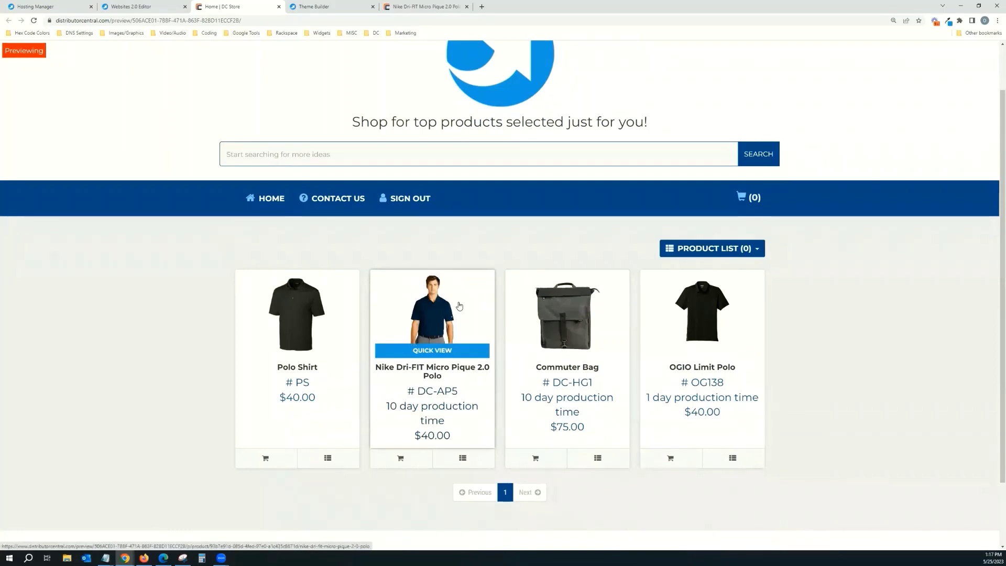
{"action": "left_click", "coordinate": [459, 306]}
{"action": "scroll", "coordinate": [541, 247], "scroll_direction": "down", "scroll_amount": 5}
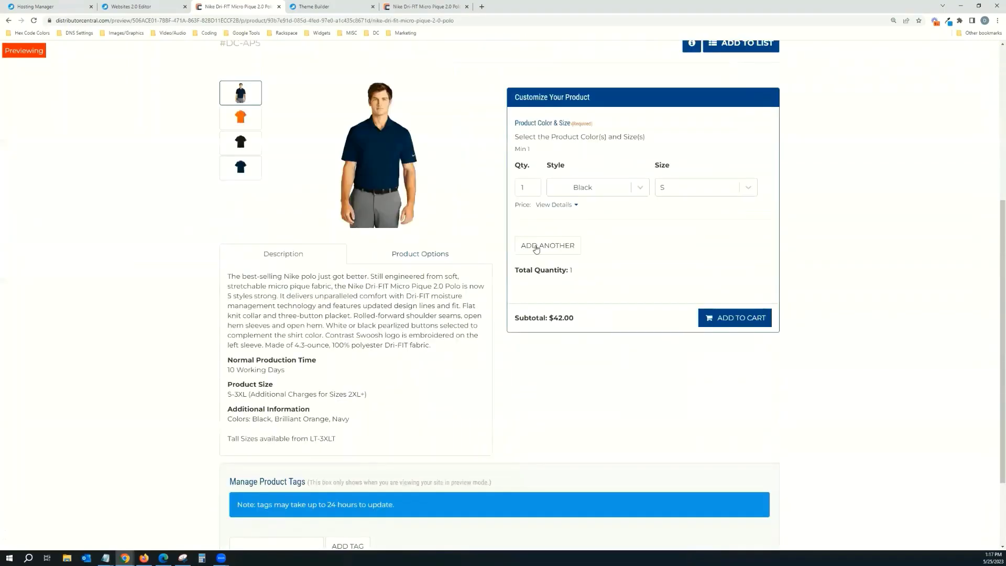
{"action": "left_click", "coordinate": [615, 186]}
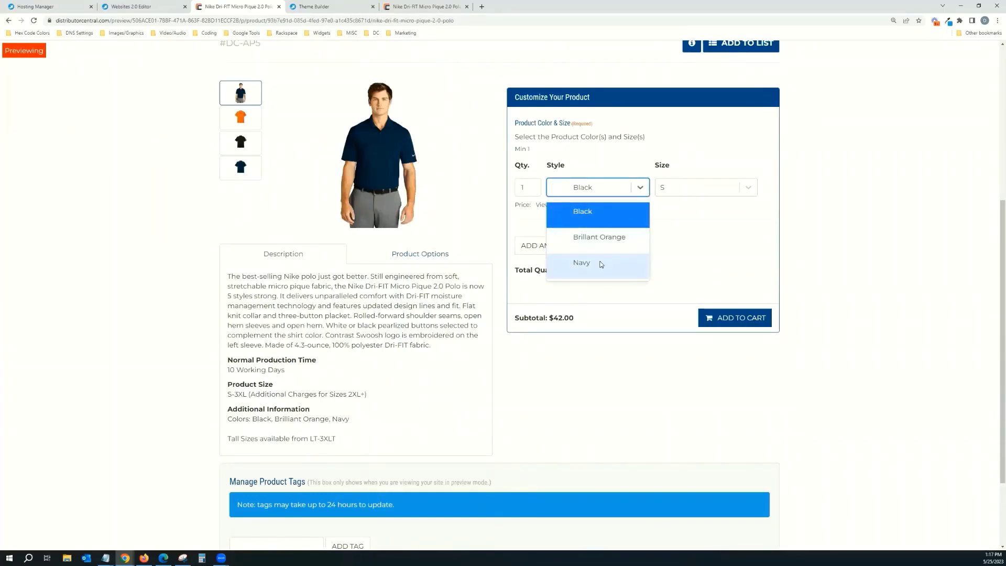
{"action": "left_click", "coordinate": [686, 185]}
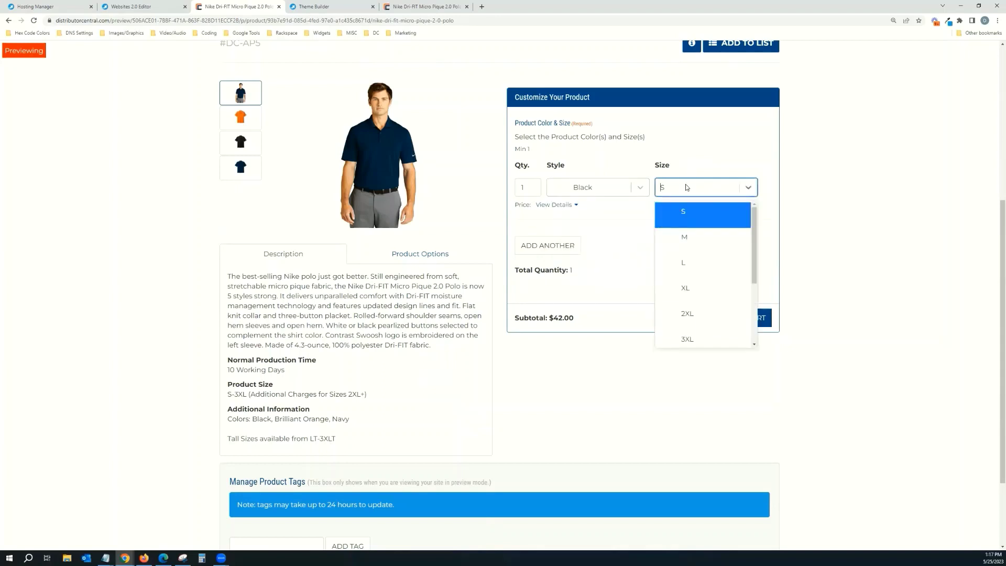
{"action": "left_click", "coordinate": [596, 247]}
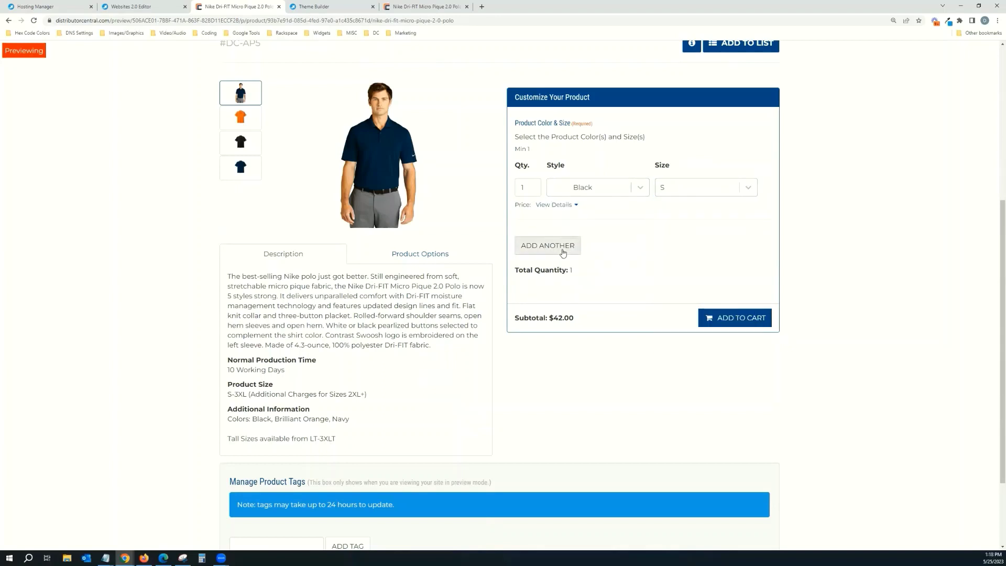
Order Black polos in XL and 2XL rows and show each row's per-item price.
{"action": "left_click", "coordinate": [681, 191]}
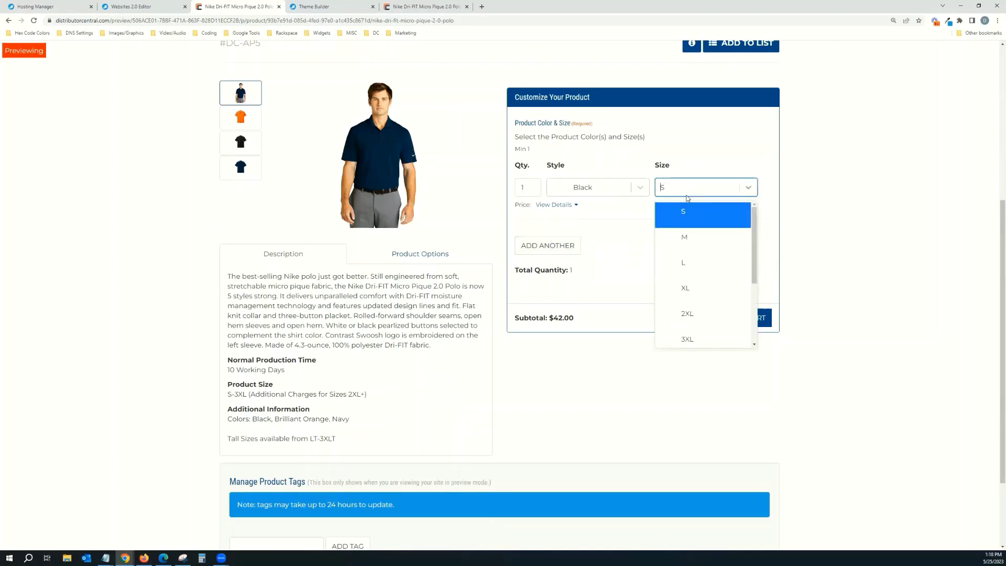
{"action": "left_click", "coordinate": [695, 292]}
{"action": "left_click", "coordinate": [550, 248]}
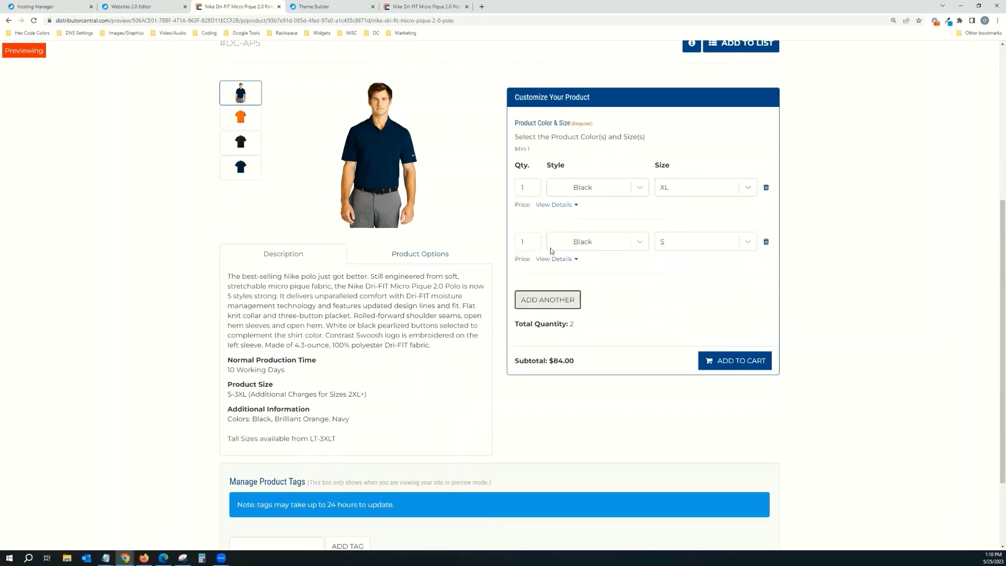
{"action": "left_click", "coordinate": [705, 248]}
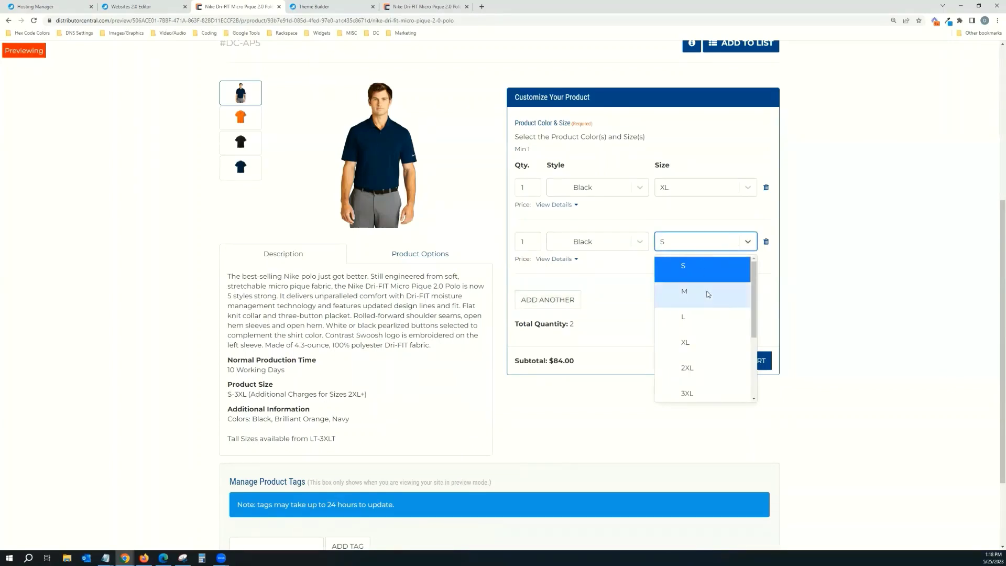
{"action": "left_click", "coordinate": [700, 367]}
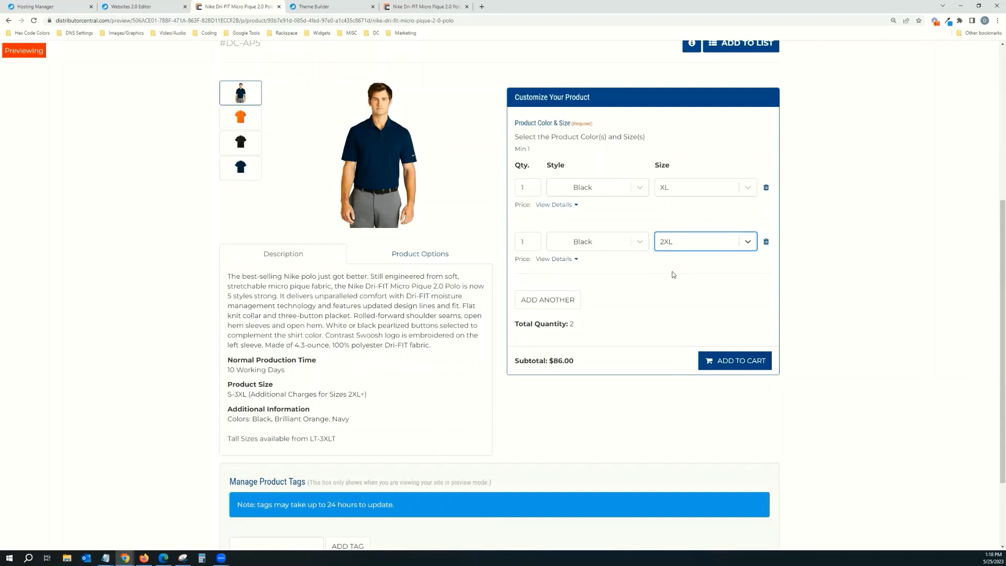
{"action": "left_click", "coordinate": [554, 259]}
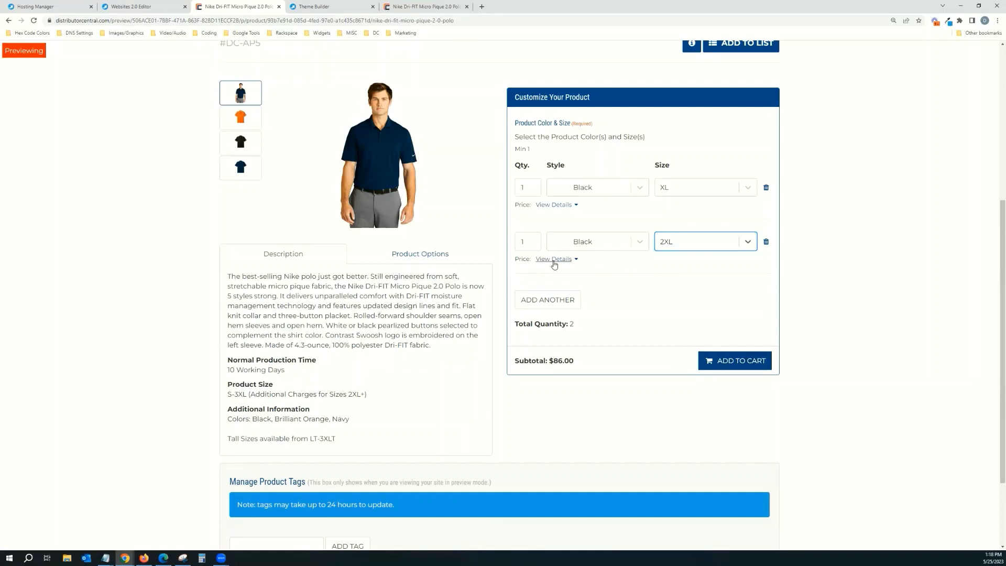
{"action": "left_click", "coordinate": [558, 206]}
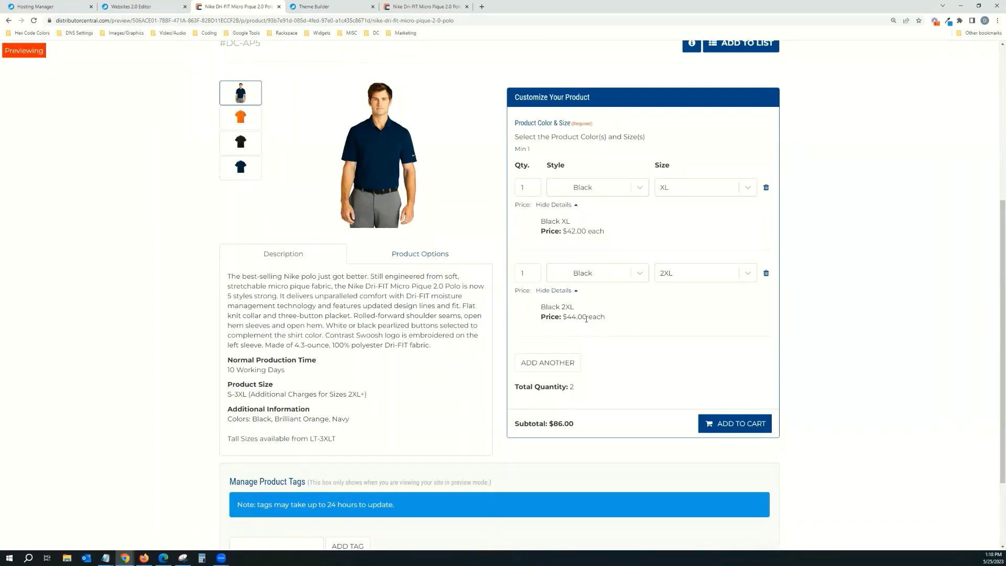
{"action": "scroll", "coordinate": [566, 293], "scroll_direction": "up", "scroll_amount": 2}
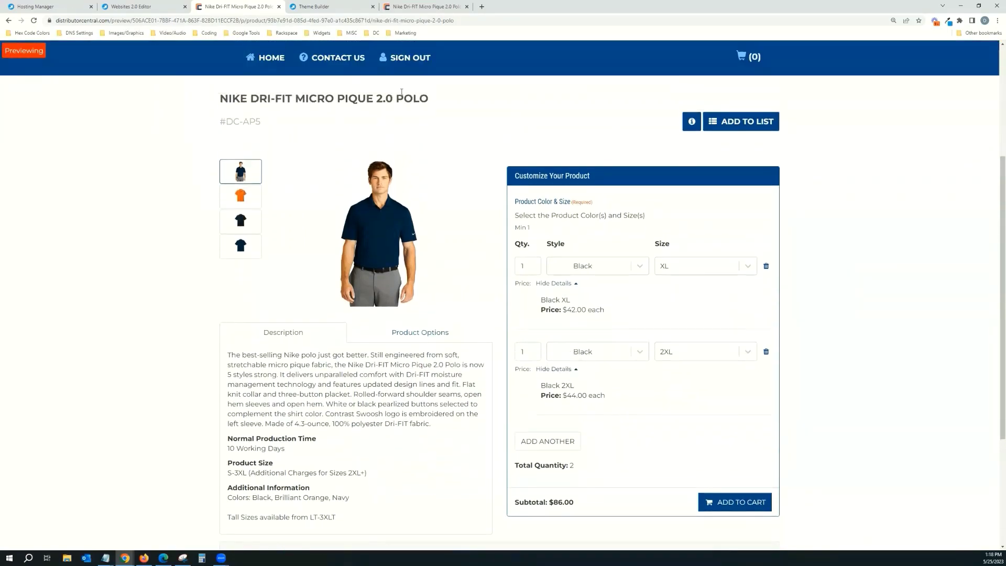
Open the Polo Shirt product page and toggle its $40.00 price details.
{"action": "left_click", "coordinate": [283, 60]}
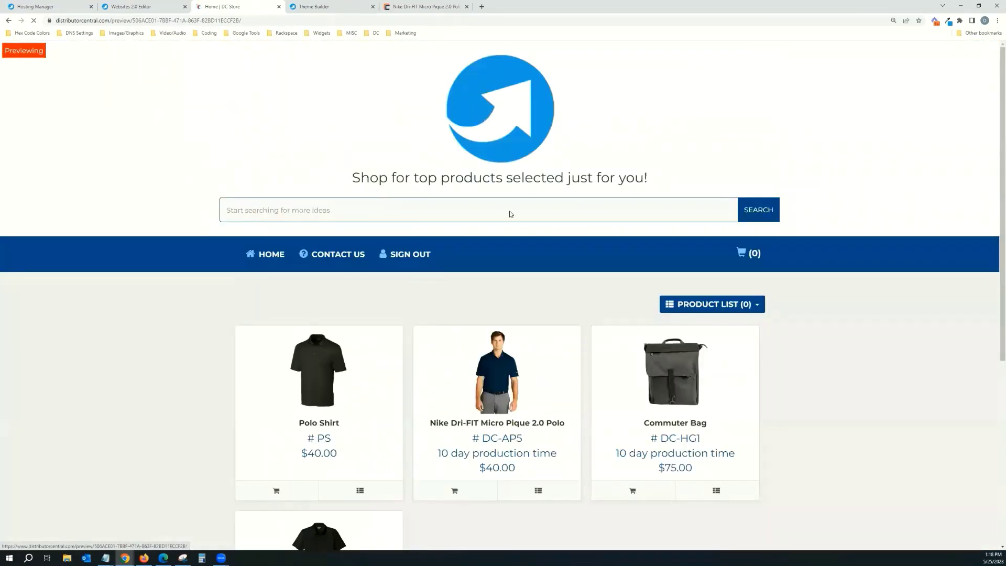
{"action": "scroll", "coordinate": [471, 315], "scroll_direction": "down", "scroll_amount": 2}
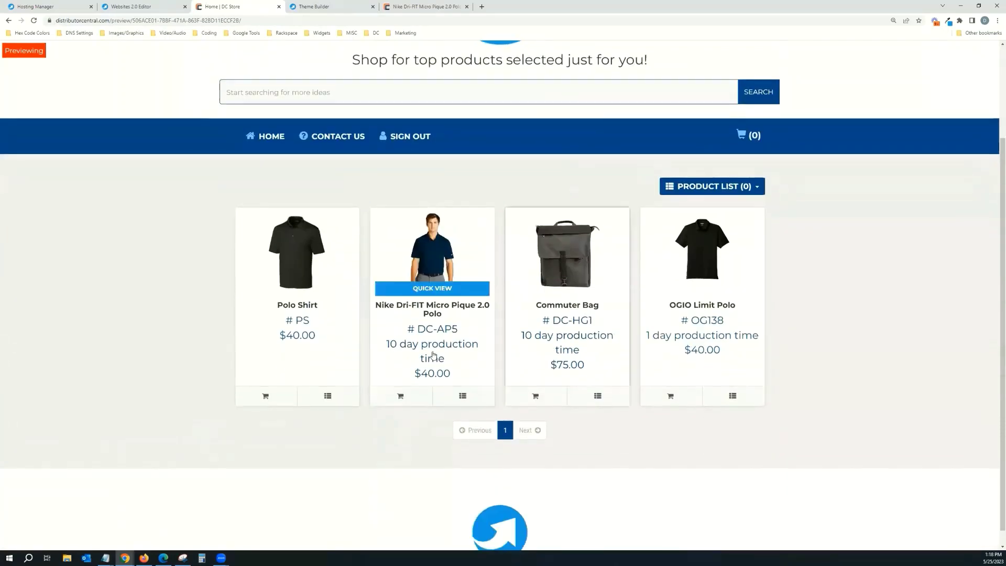
{"action": "left_click", "coordinate": [299, 241]}
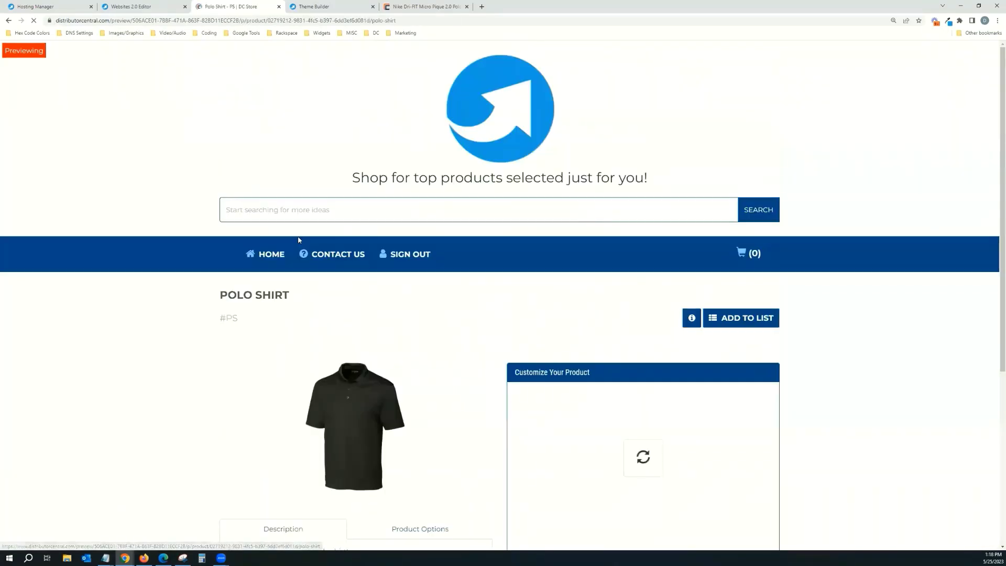
{"action": "scroll", "coordinate": [302, 231], "scroll_direction": "down", "scroll_amount": 4}
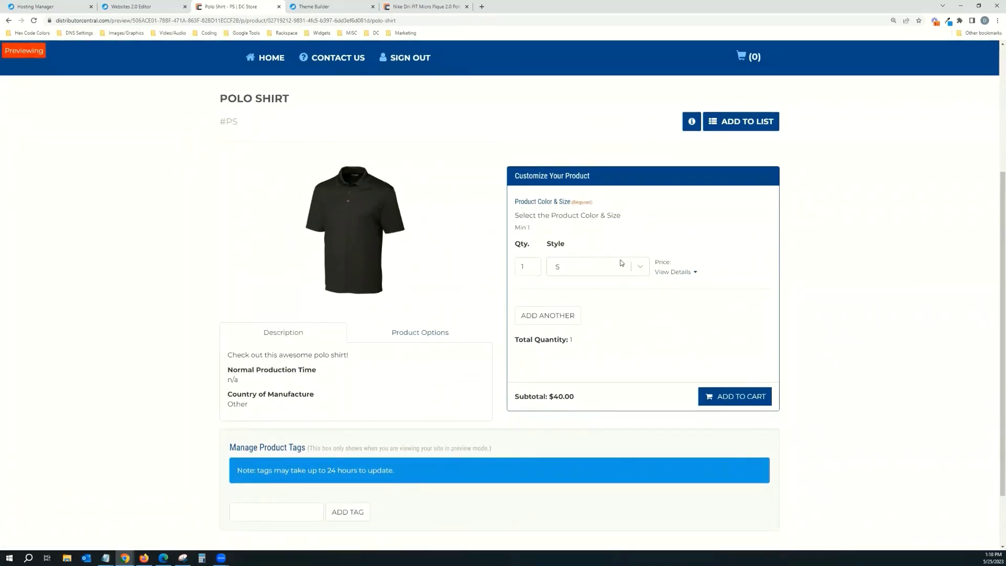
{"action": "left_click", "coordinate": [671, 273]}
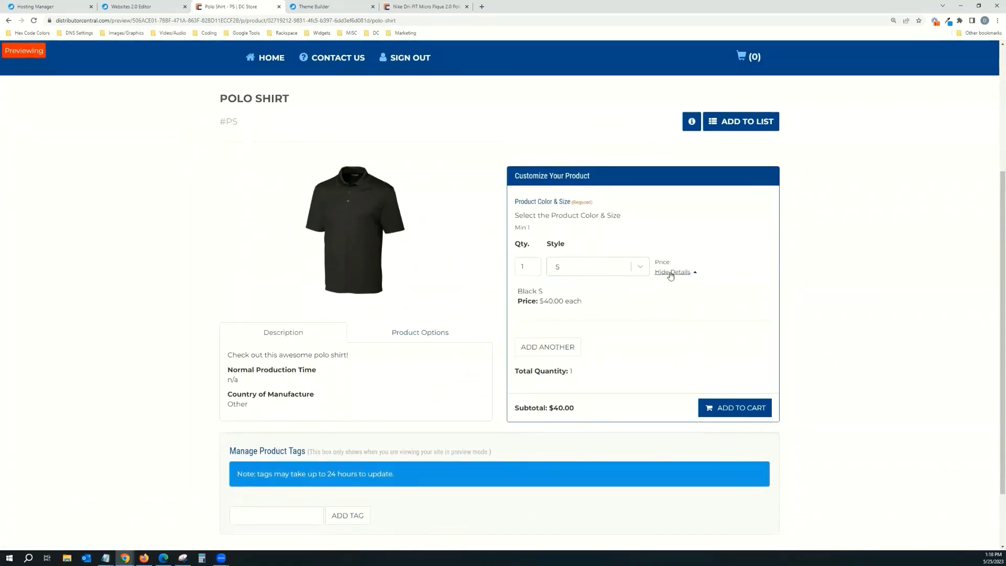
{"action": "left_click", "coordinate": [670, 273]}
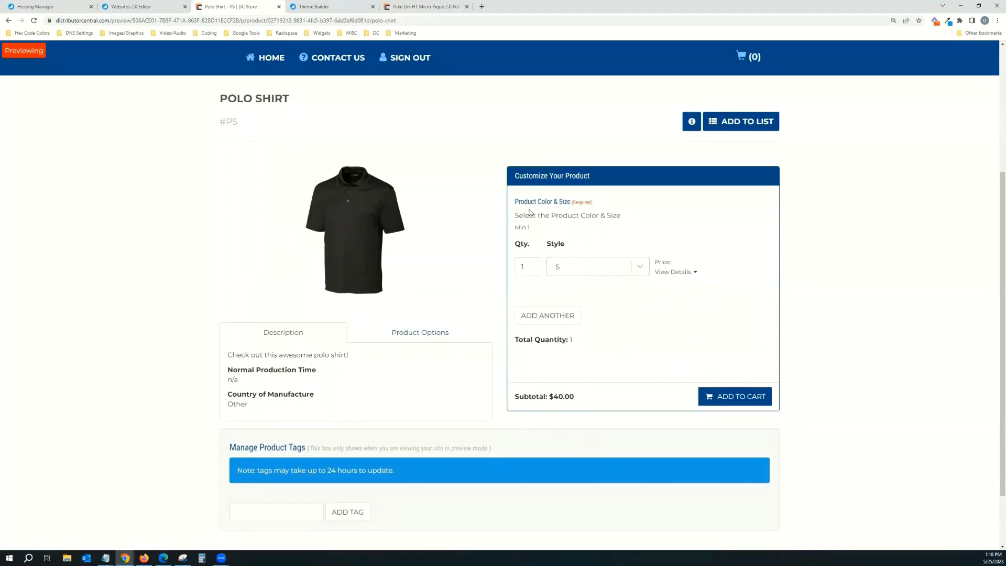
Return to the store home page and switch to the DC Store Hosting Manager tab.
{"action": "left_click", "coordinate": [271, 58]}
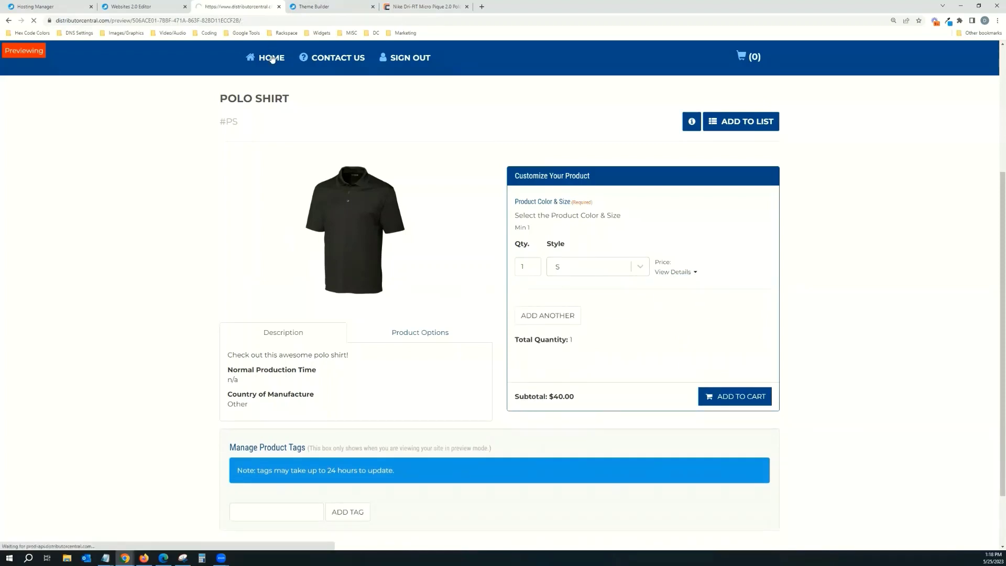
{"action": "scroll", "coordinate": [394, 137], "scroll_direction": "down", "scroll_amount": 1}
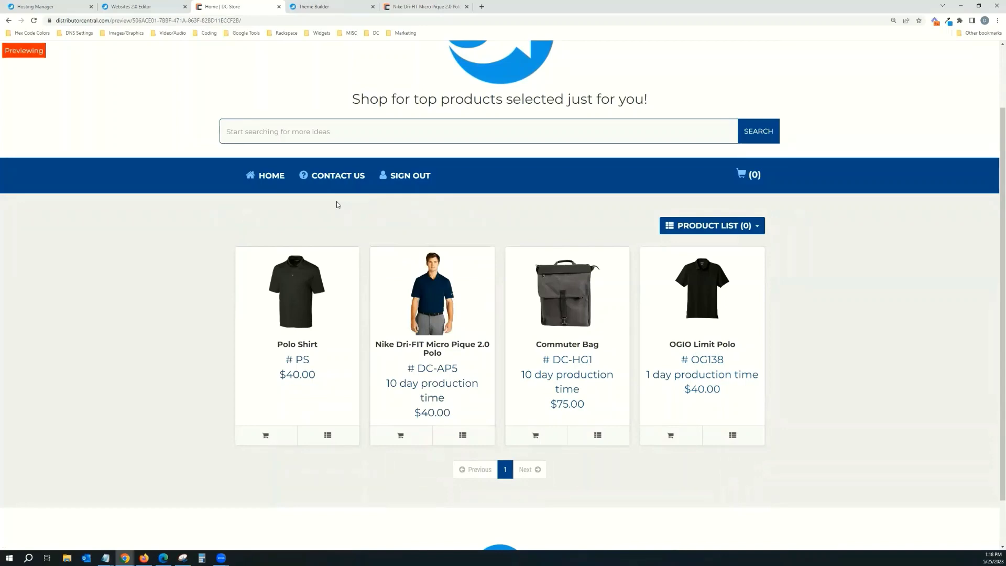
{"action": "left_click", "coordinate": [36, 6]}
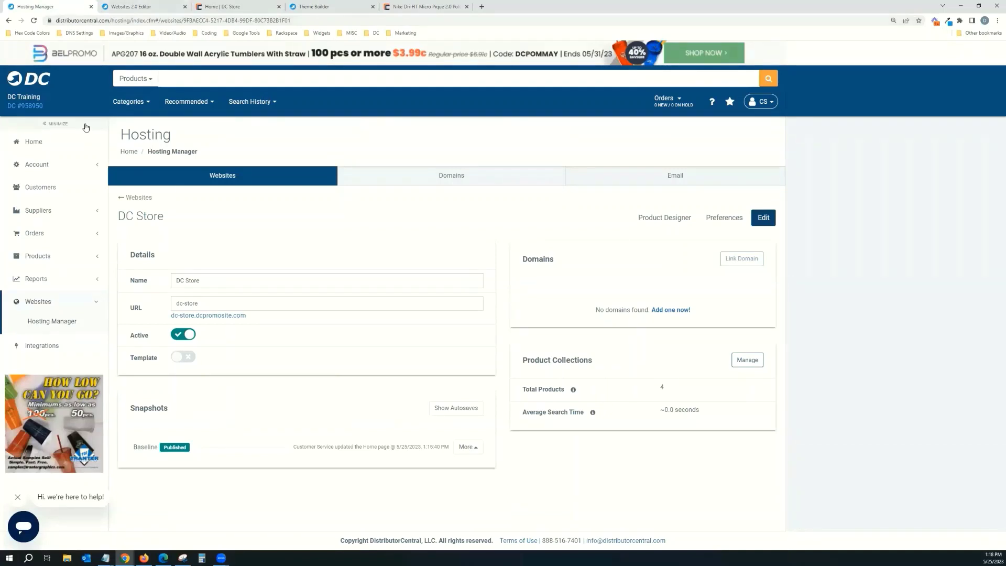
Go to the DistributorCentral home dashboard via Home in the Hosting Manager sidebar.
{"action": "left_click", "coordinate": [54, 145]}
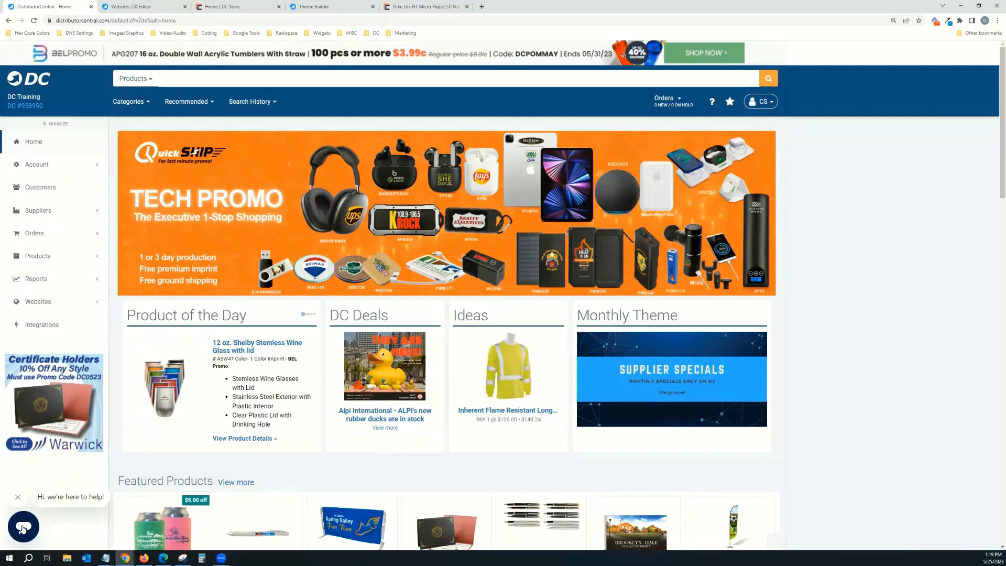
Open the Distributor Help chat from the bottom-left bubble and close it again.
{"action": "left_click", "coordinate": [22, 528]}
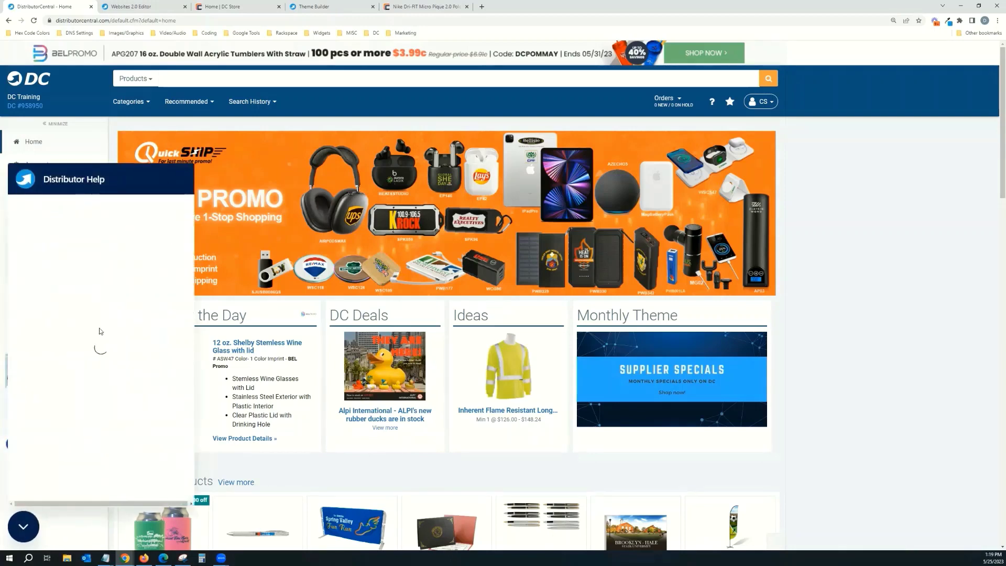
{"action": "left_click", "coordinate": [23, 527]}
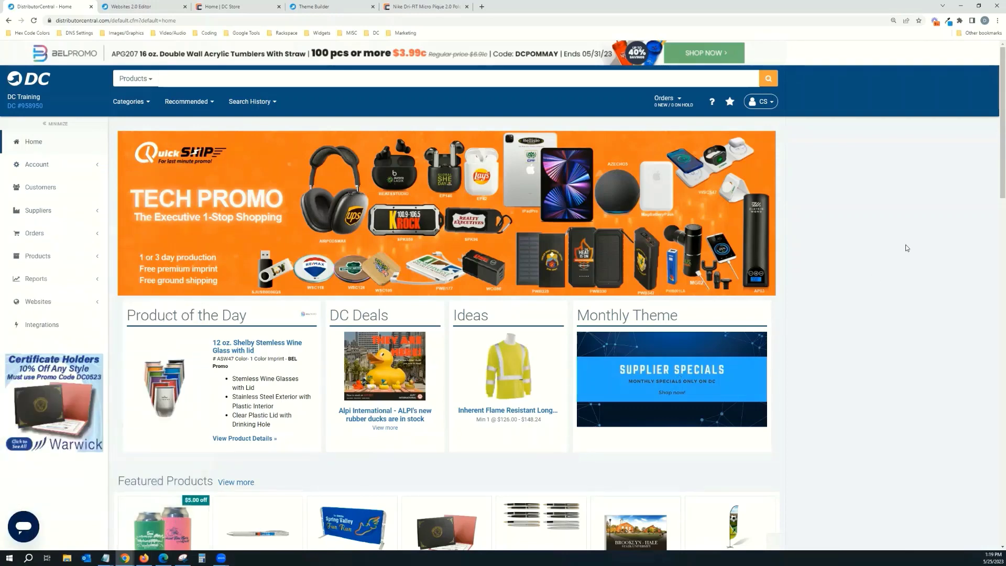